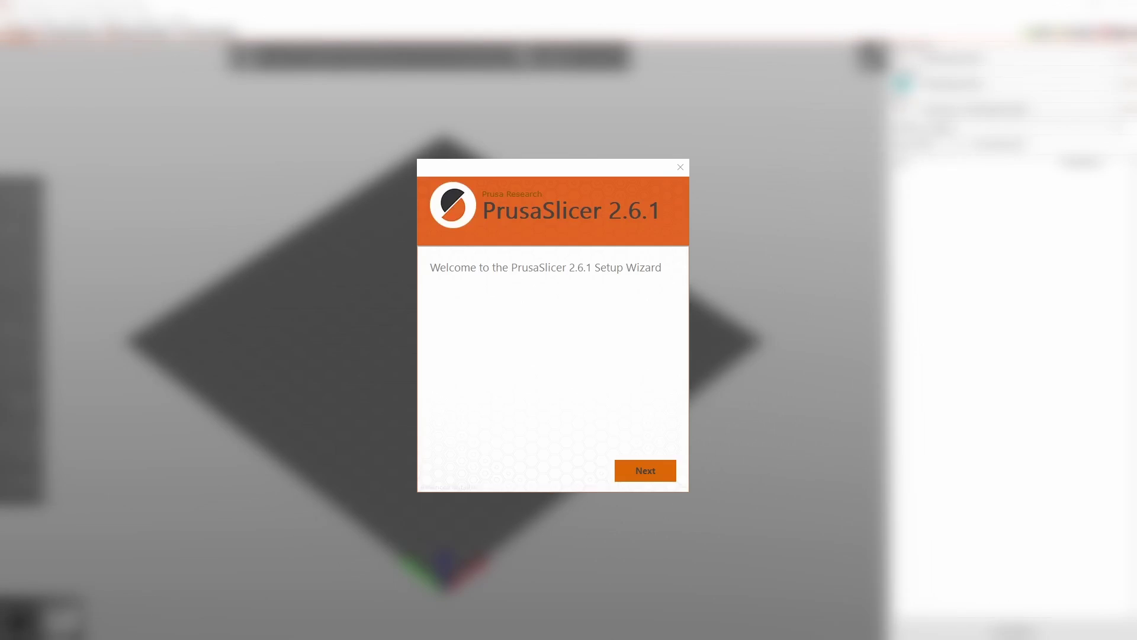
Set up the PrusaSlicer 2.6.1 installation for everybody, using the folder C:\Program Files\Prusa3D\.
left_click(629, 478)
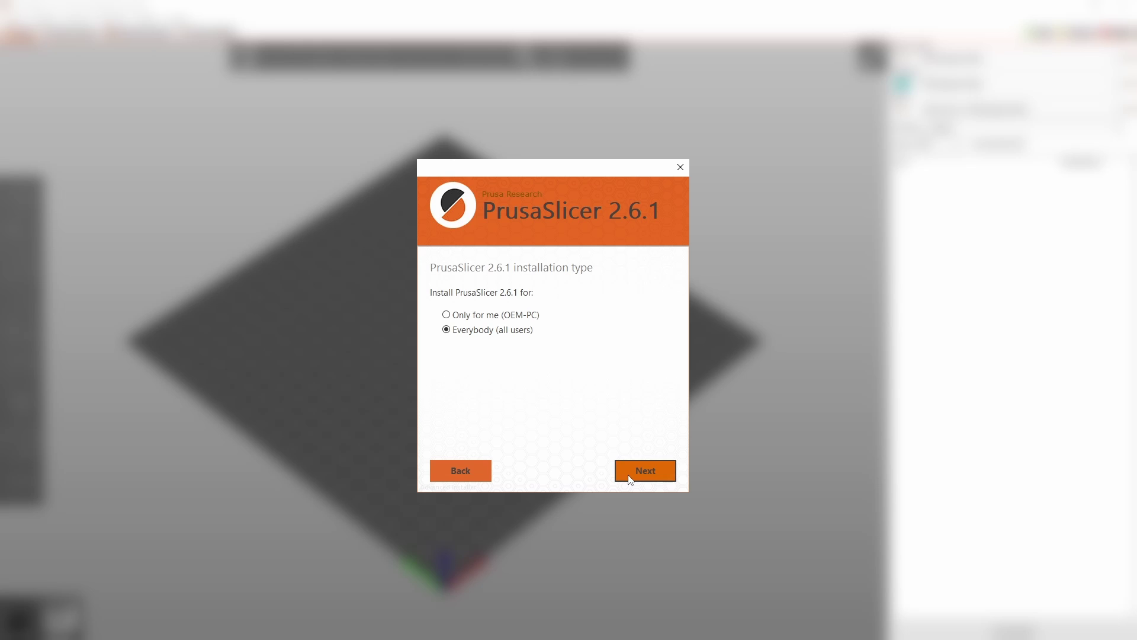
left_click(629, 478)
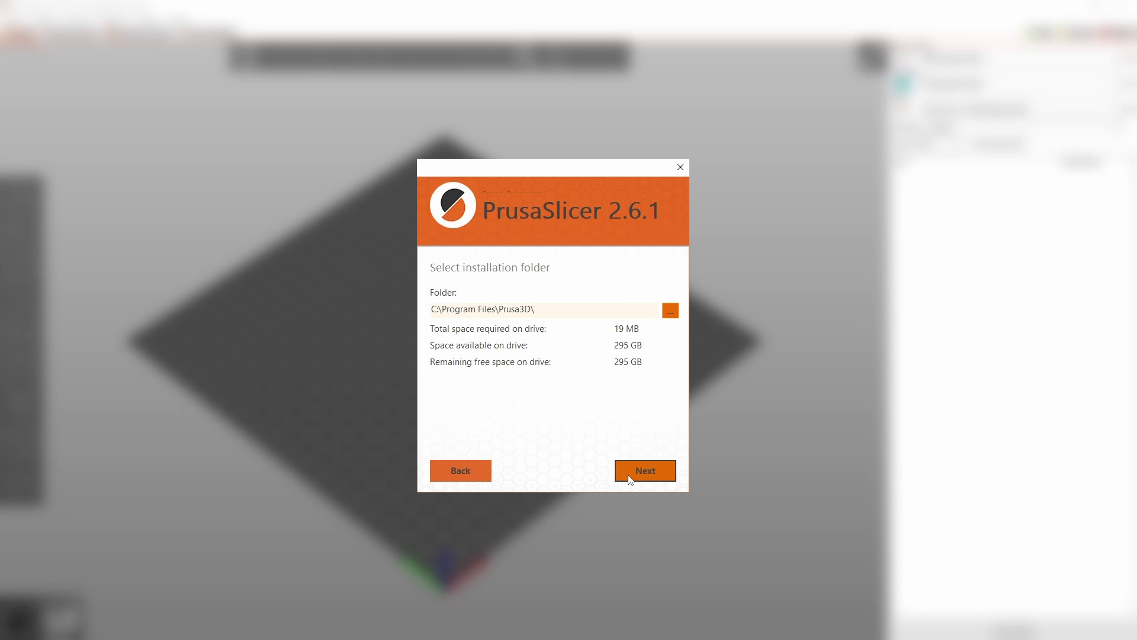
left_click(629, 479)
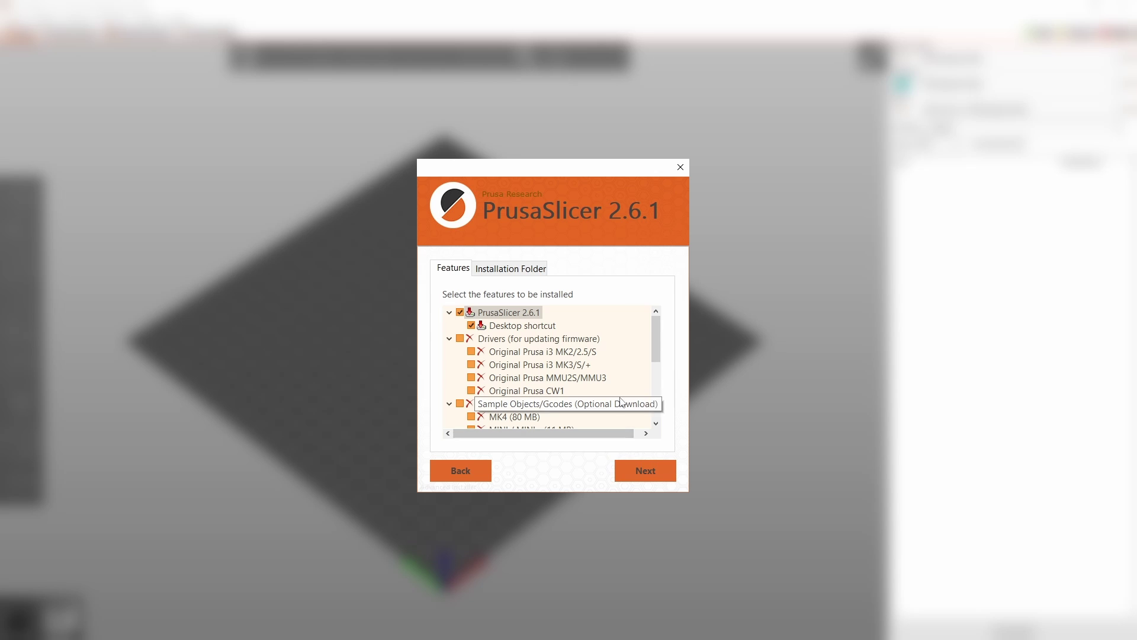
Review the installable features and accept the defaults: PrusaSlicer with desktop shortcut, Common Files and Links, without drivers or sample objects.
scroll(622, 403, "down", 4)
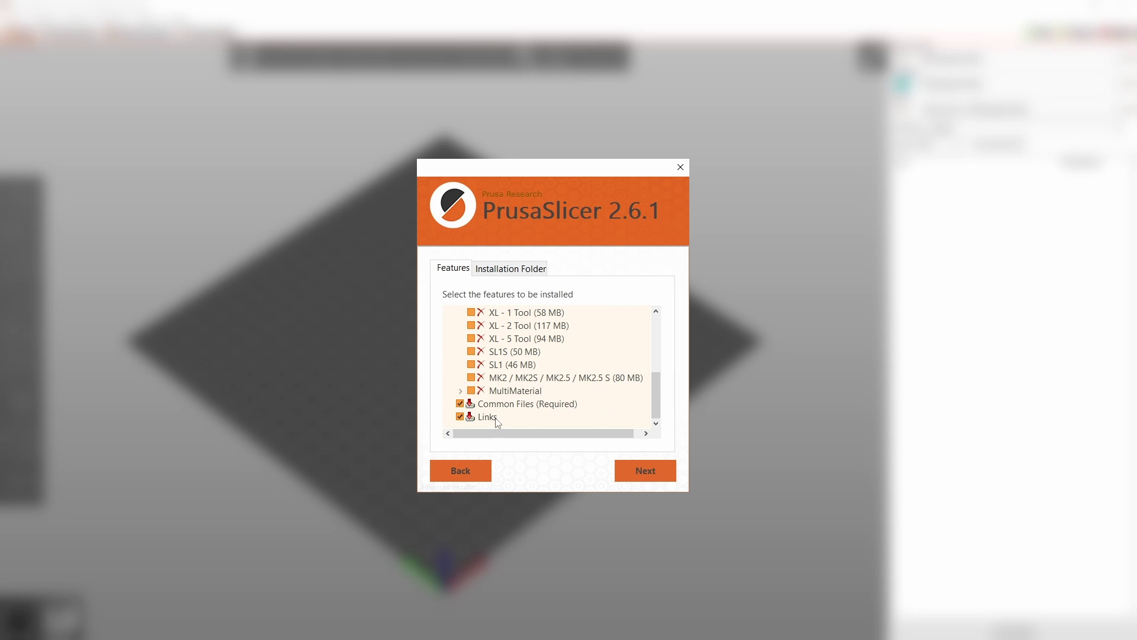
scroll(595, 391, "up", 5)
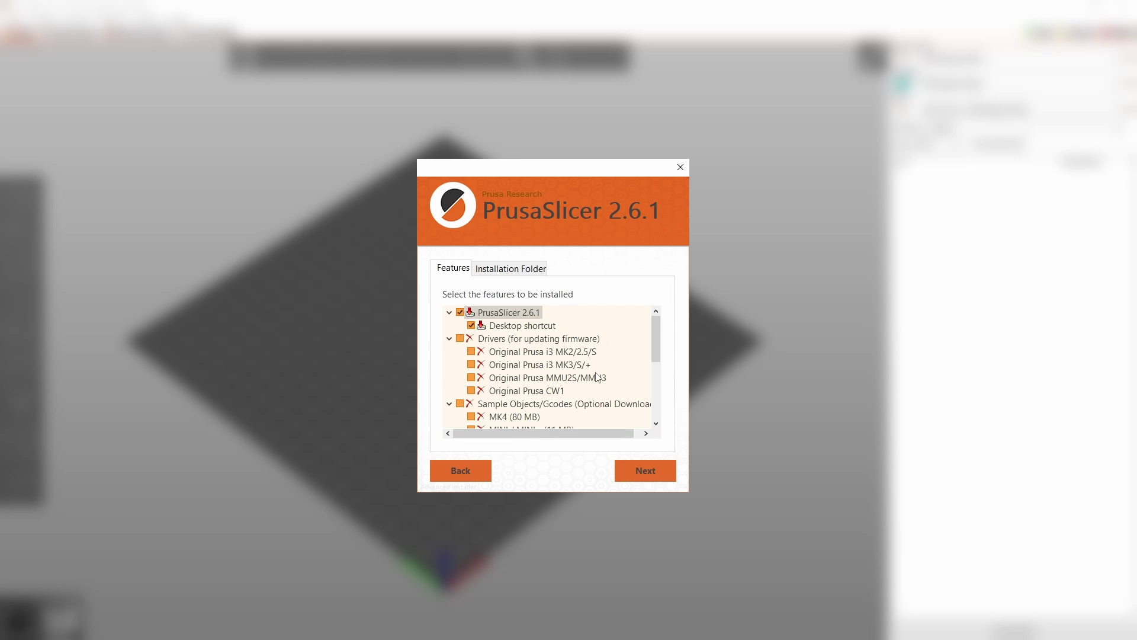
scroll(543, 324, "down", 5)
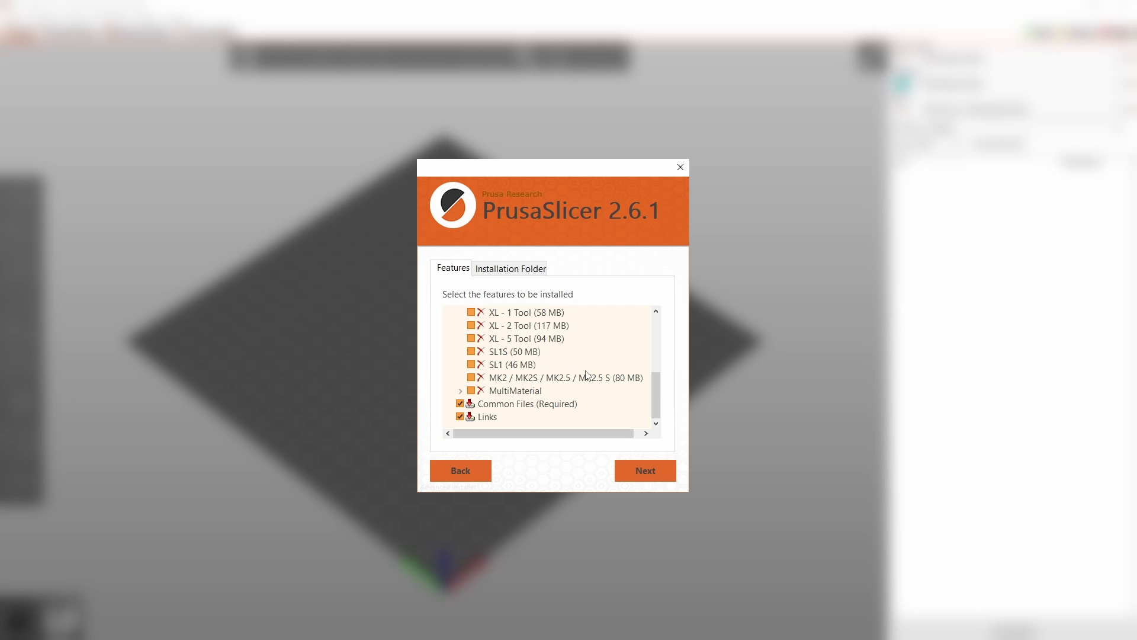
left_click(637, 471)
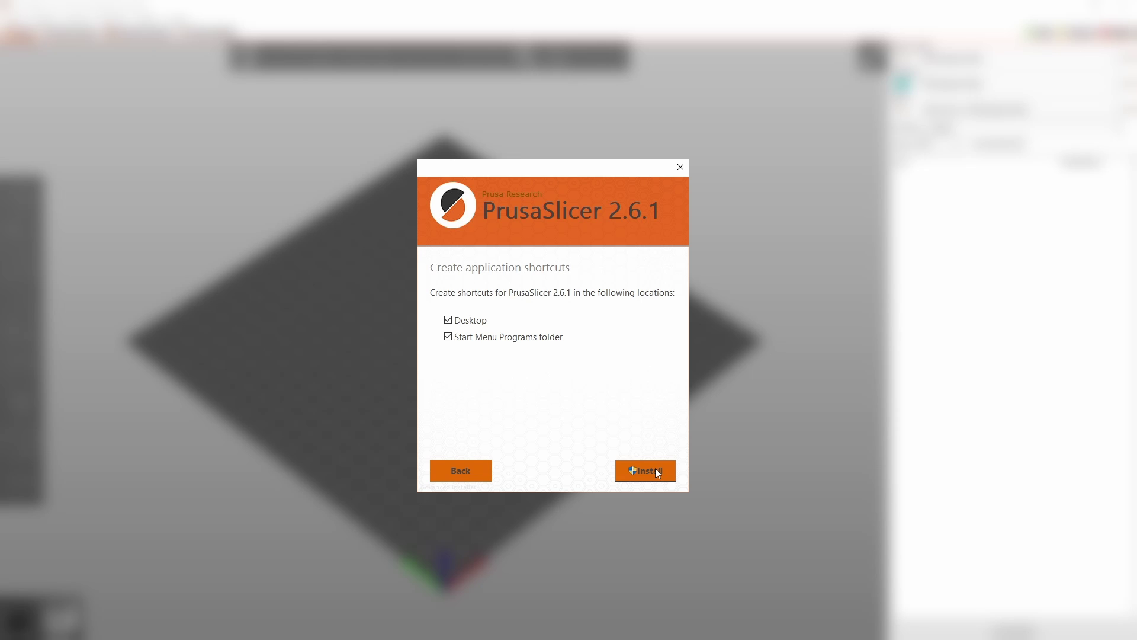
Choose the application shortcut locations, run the installation and finish the setup wizard.
left_click(451, 321)
left_click(656, 466)
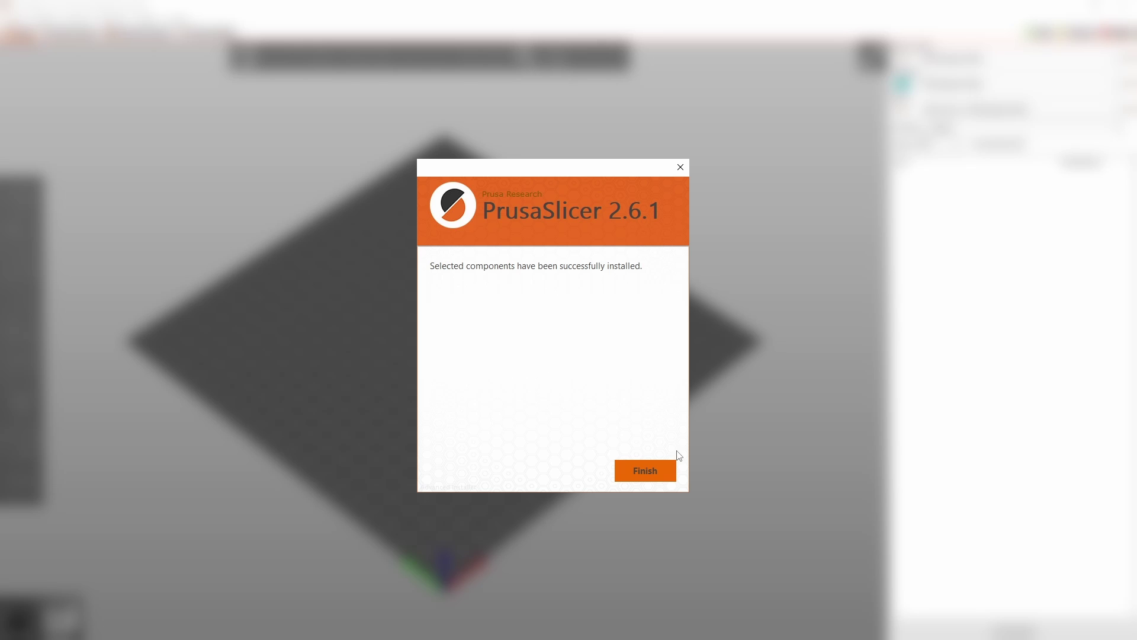
left_click(645, 471)
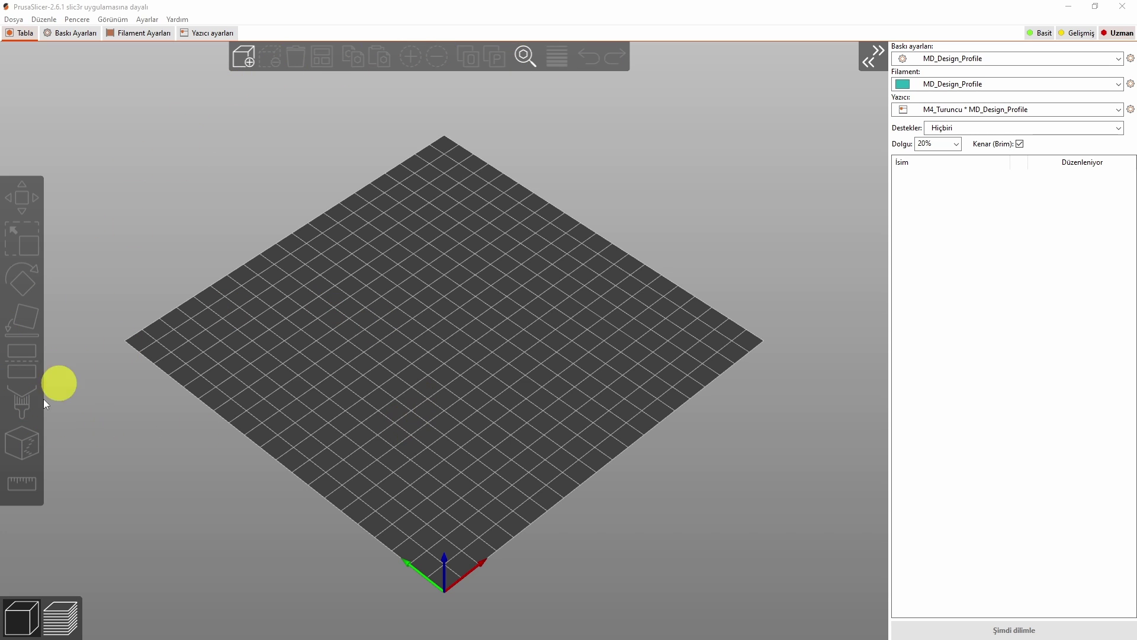
Add a box (Kutu) shape to the empty print bed.
right_click(437, 333)
mouse_move(462, 339)
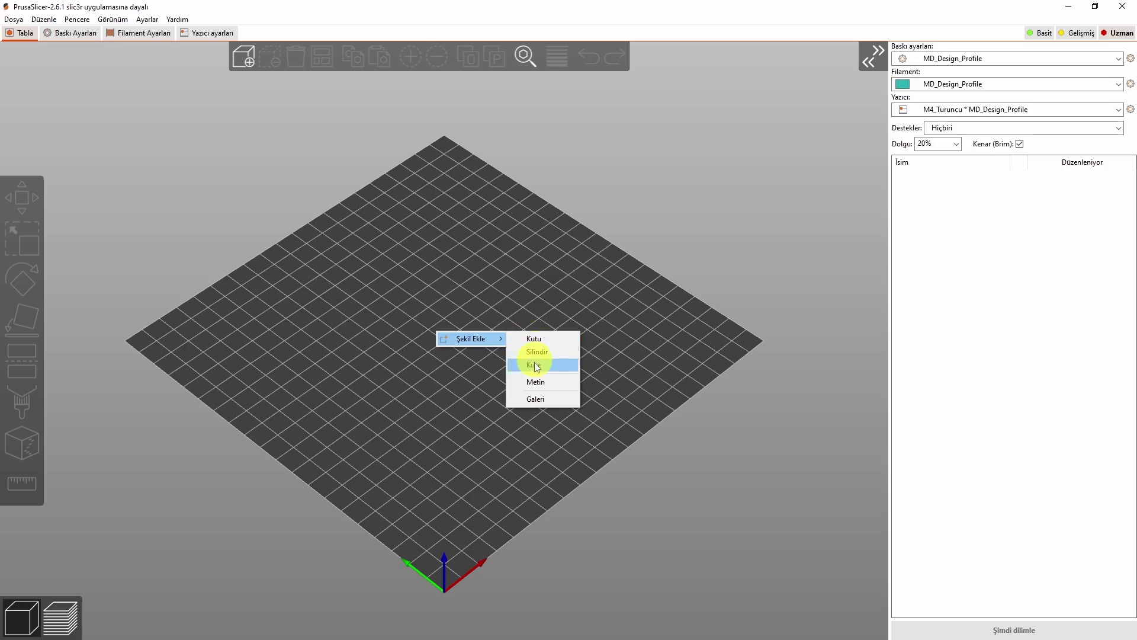
left_click(535, 341)
Examine the box from the top, bottom, front, rear and both sides, and return to the isometric view.
mouse_move(522, 402)
left_mouse_down()
mouse_move(508, 368)
mouse_move(557, 353)
mouse_move(545, 383)
mouse_move(484, 410)
mouse_move(541, 368)
mouse_move(526, 391)
mouse_move(492, 388)
mouse_move(517, 402)
left_mouse_up()
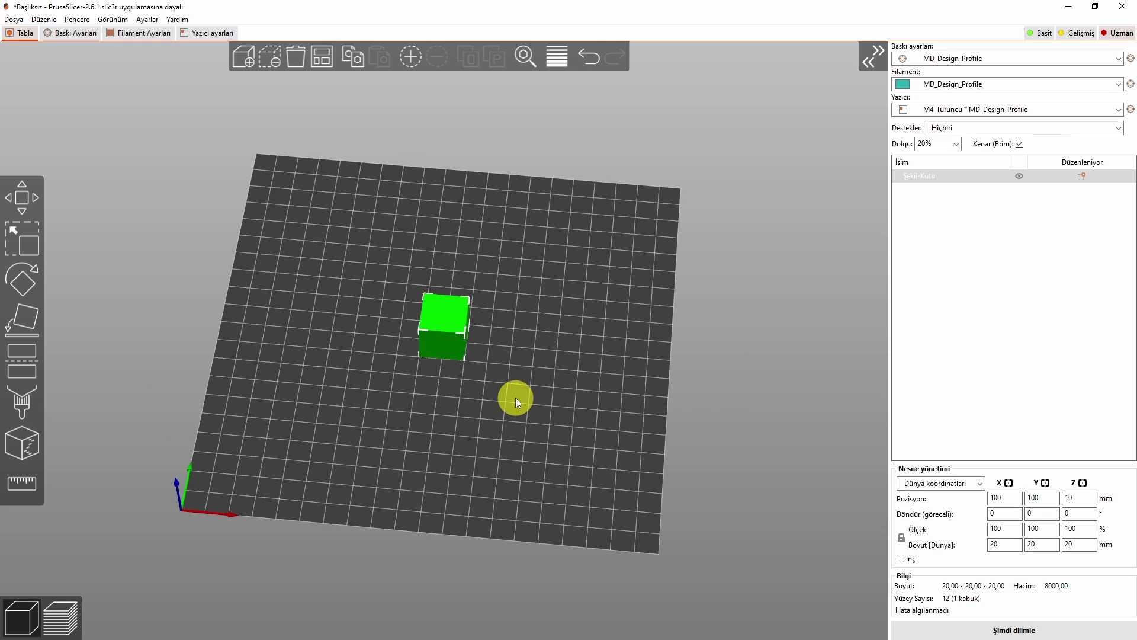
key("1")
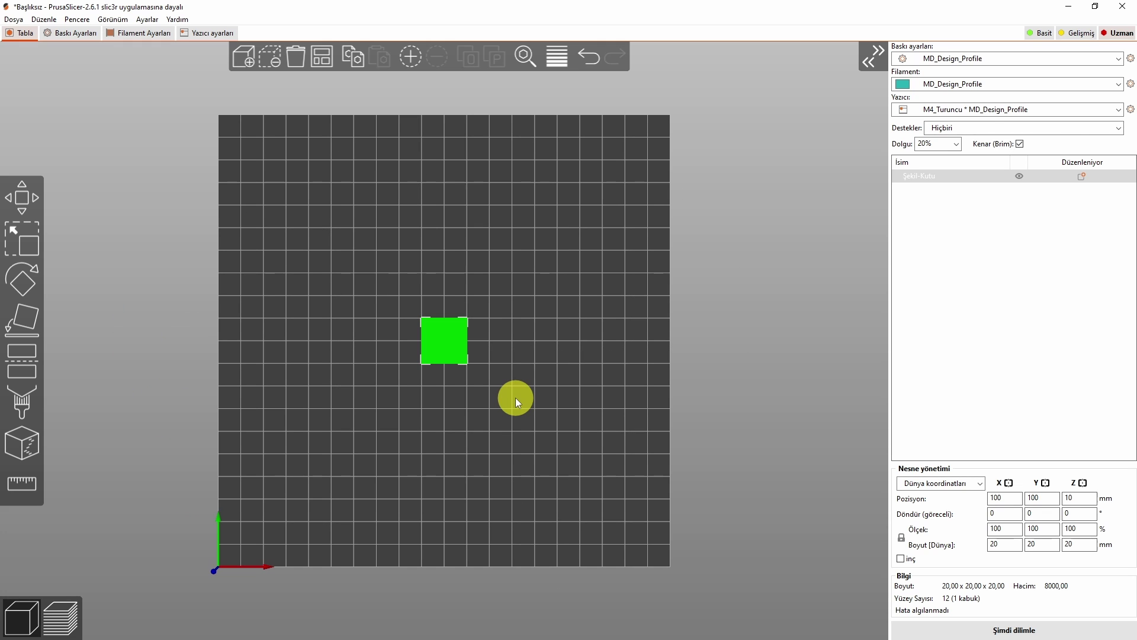
key("2")
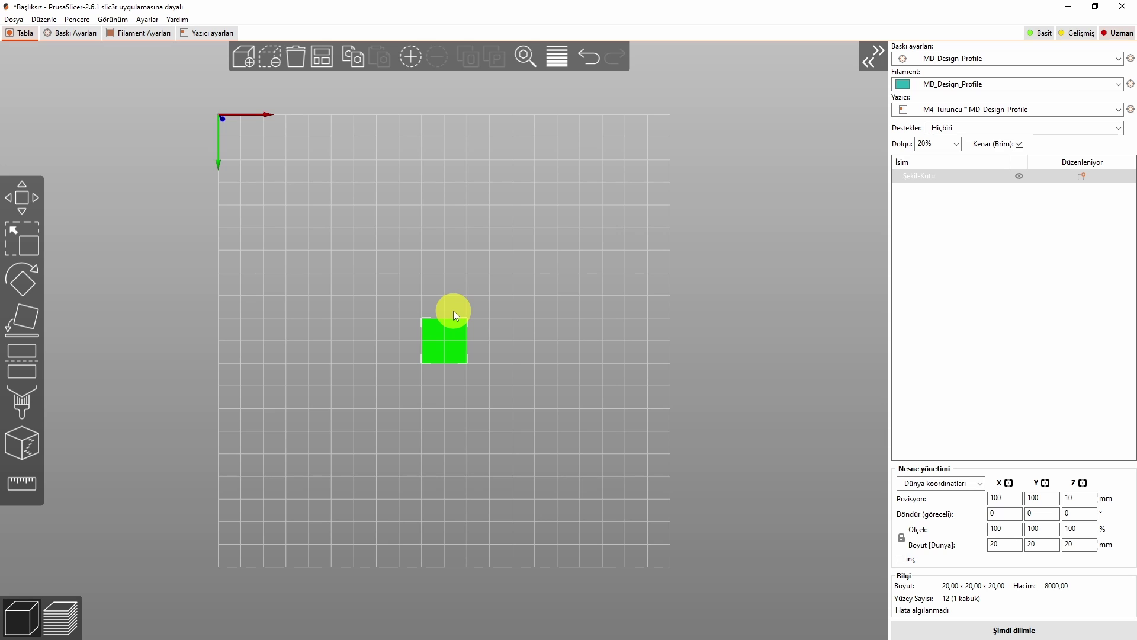
left_click(454, 310)
key("3")
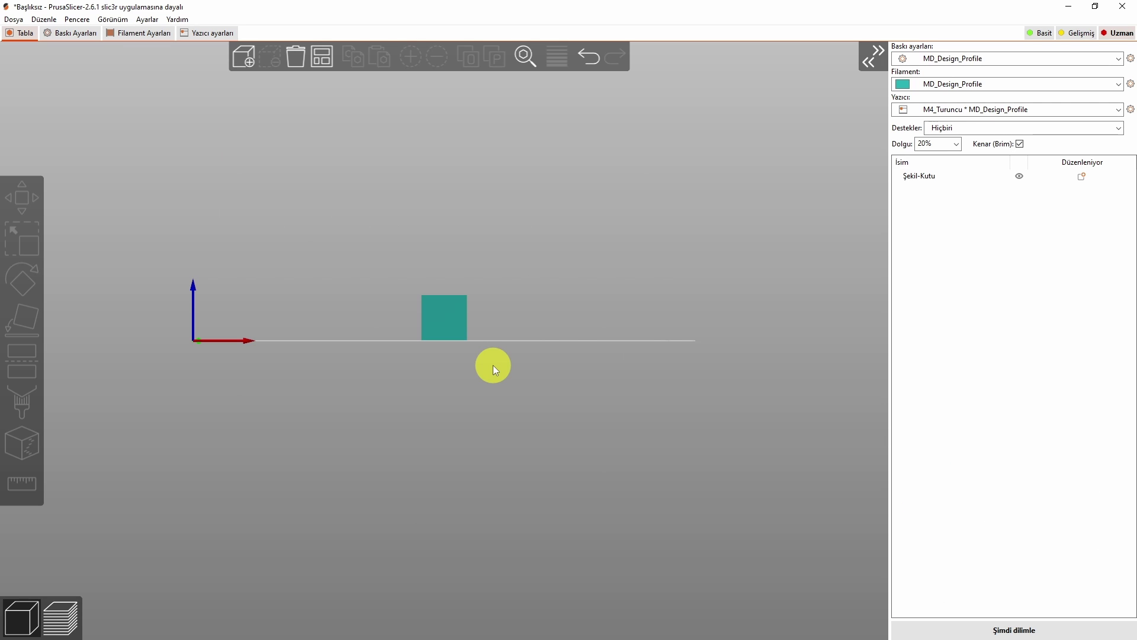
key("4")
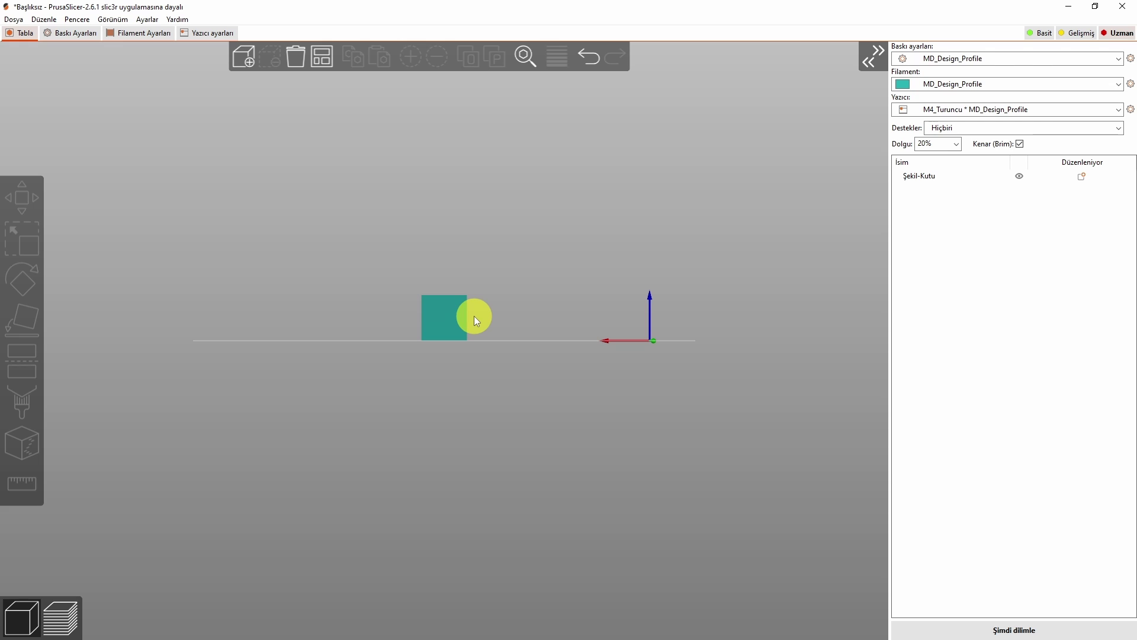
key("5")
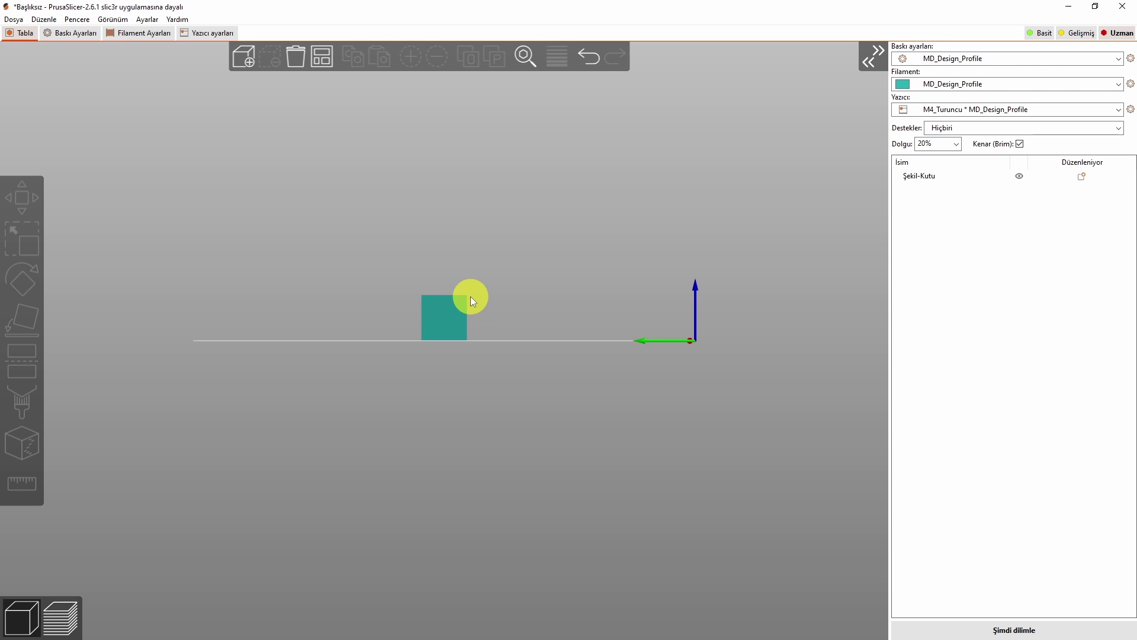
key("6")
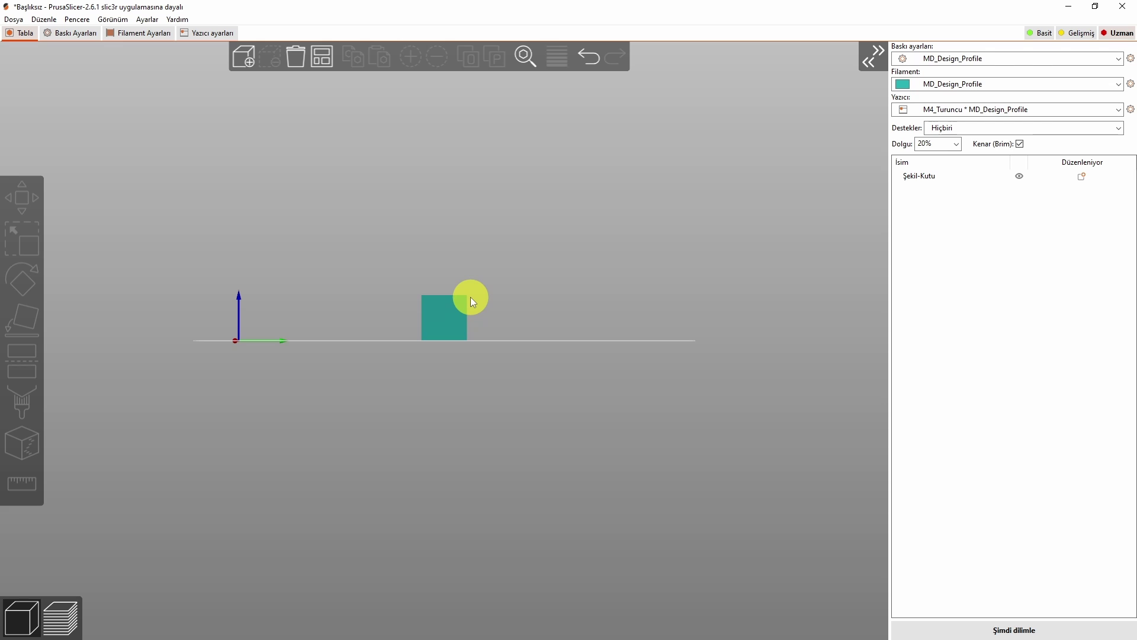
key("0")
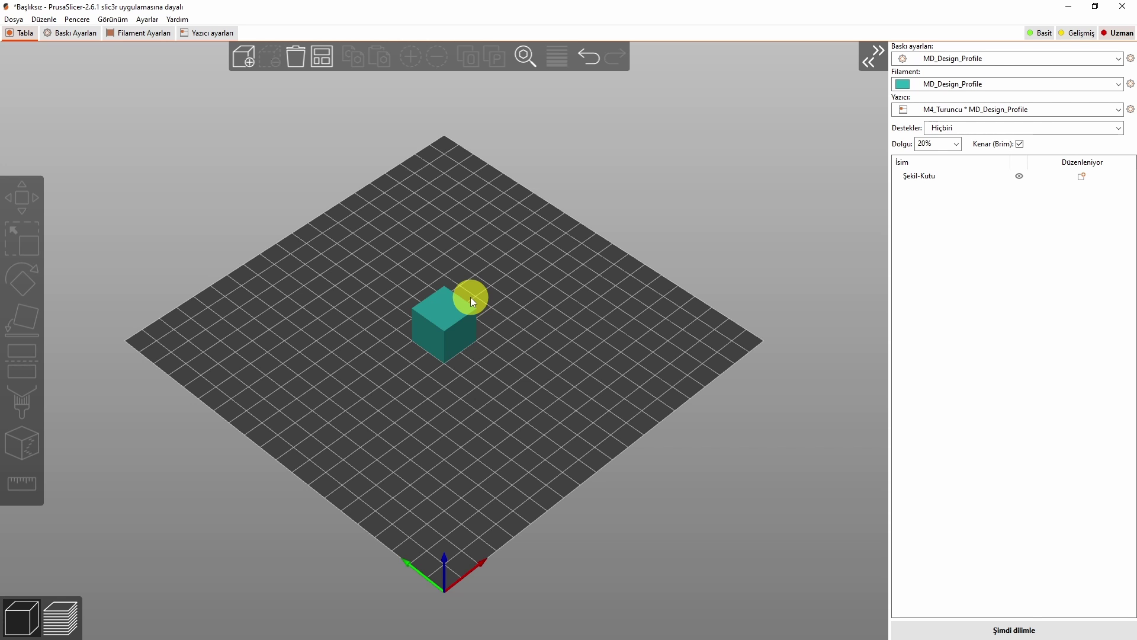
Move the box along the bed to a position of about X 112.03 mm and Y 104.98 mm.
left_click(435, 341)
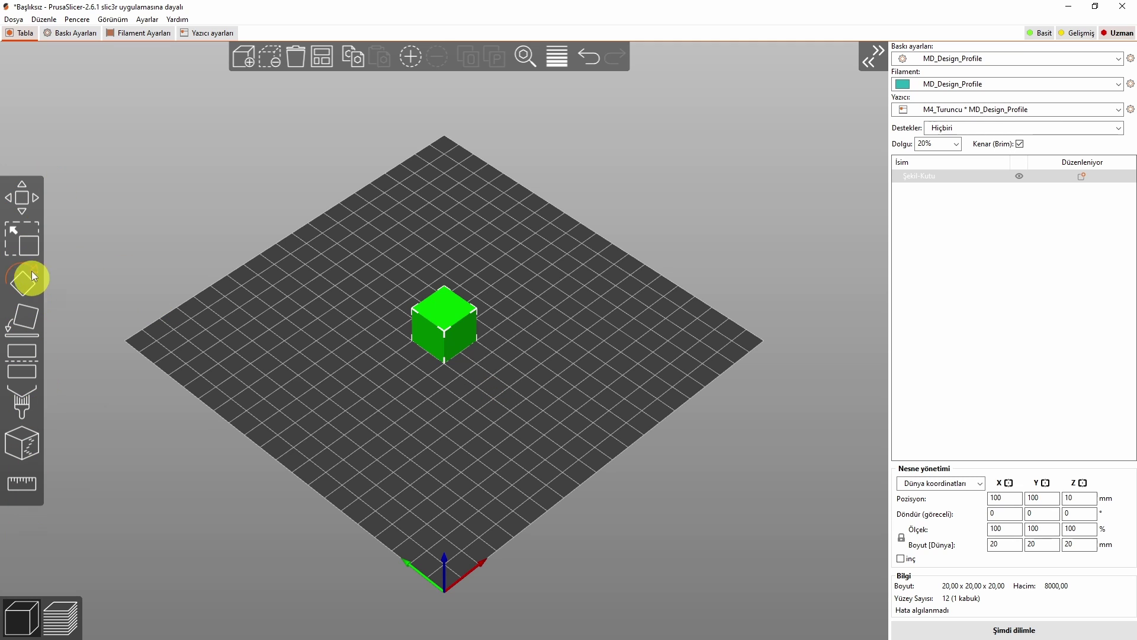
left_click(30, 203)
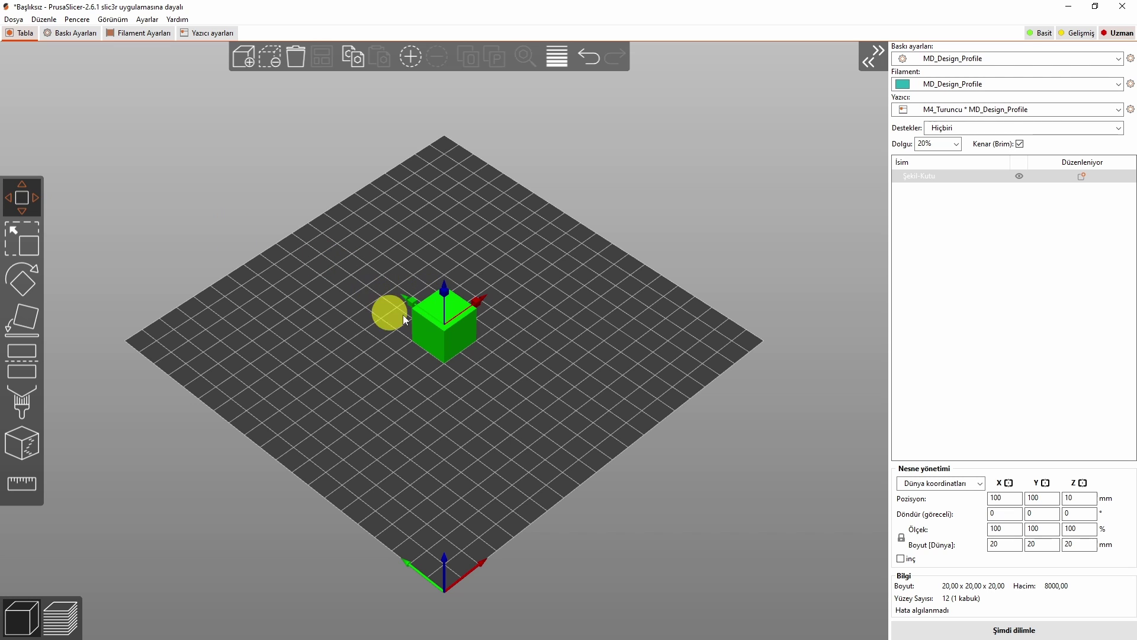
key("m")
left_click(29, 198)
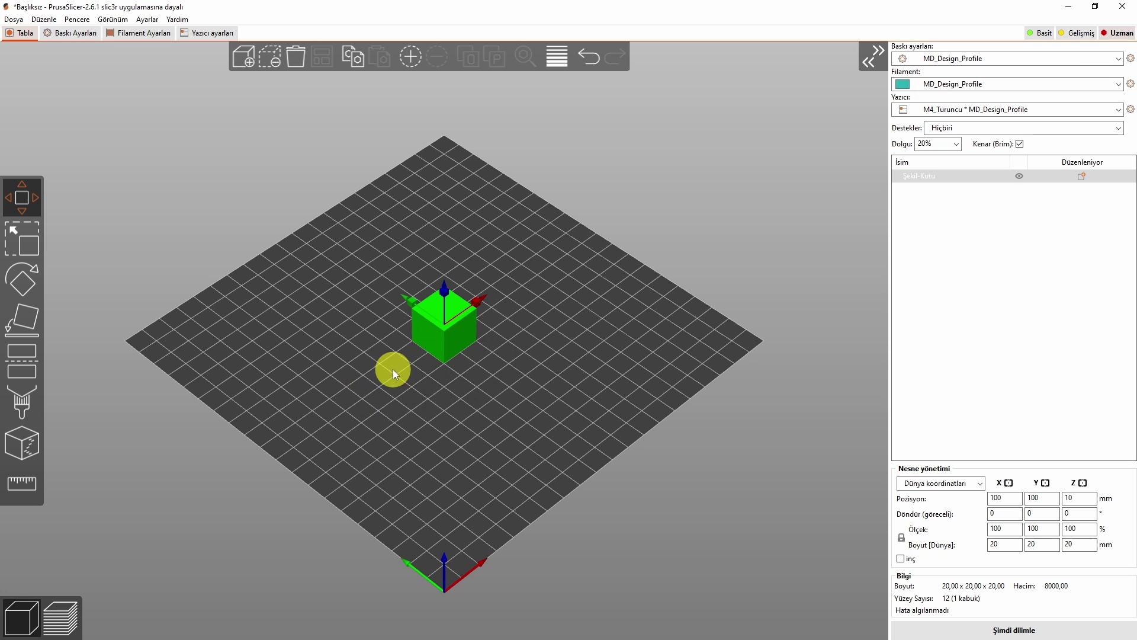
left_click(474, 303)
mouse_move(476, 304)
left_mouse_down()
mouse_move(522, 269)
mouse_move(471, 305)
left_mouse_up()
left_click_drag(450, 325, 530, 322)
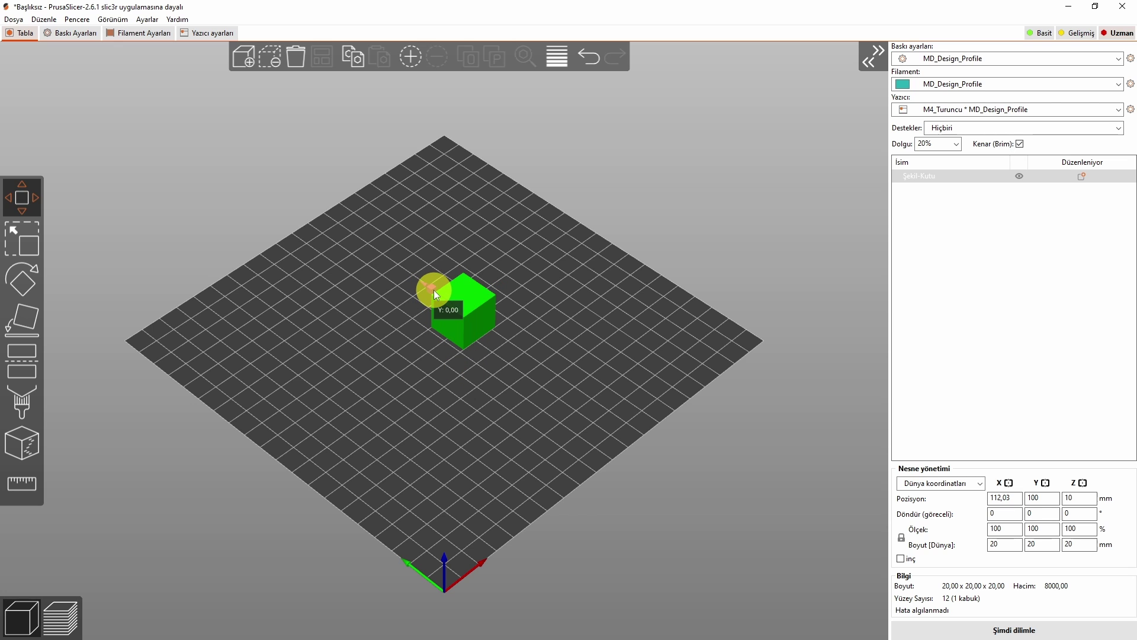
left_click_drag(434, 291, 431, 127)
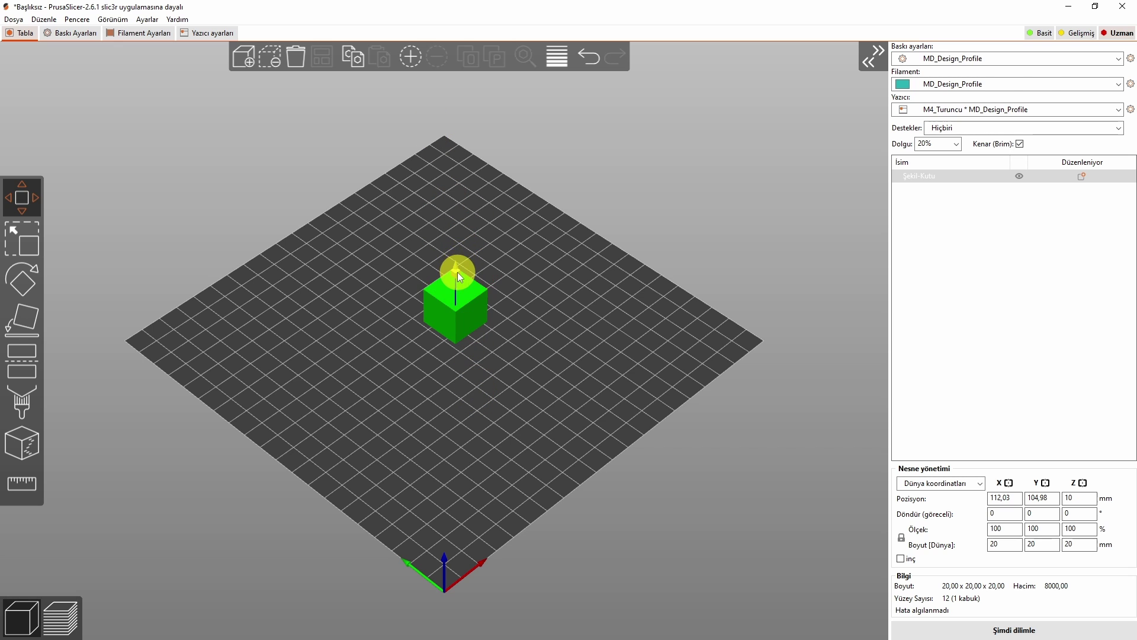
Sink the box into the bed to about Z 1.86 mm, view it side-on and bring it back to Z 10 mm.
left_click_drag(458, 272, 517, 488)
key("1")
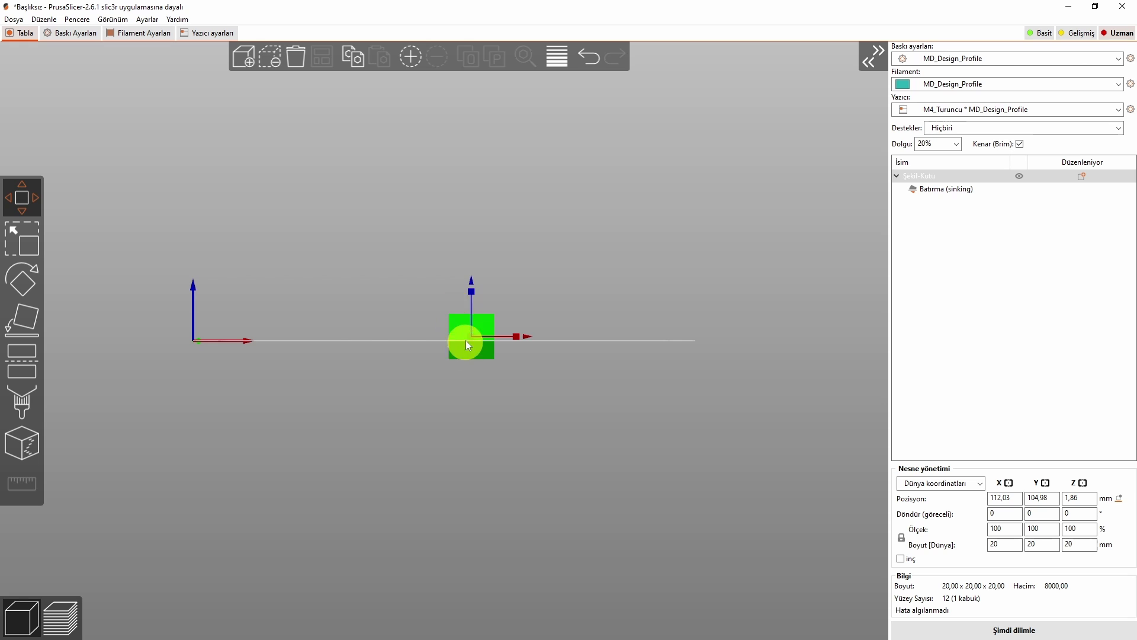
mouse_move(472, 293)
left_mouse_down()
mouse_move(468, 260)
mouse_move(472, 298)
left_mouse_up()
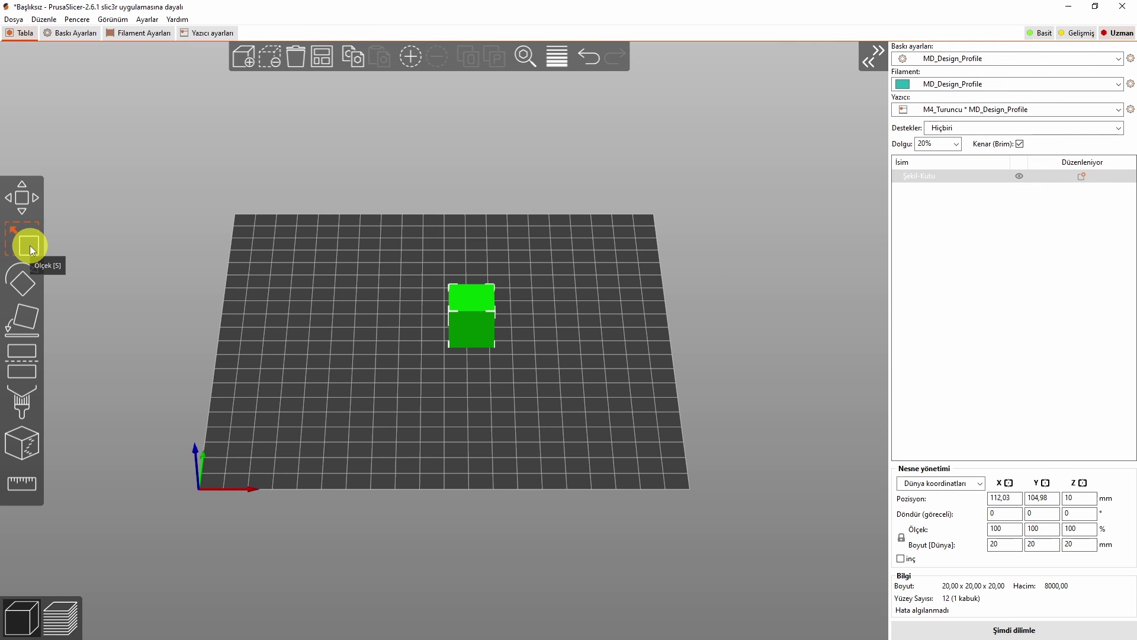
Scale the box non-uniformly to about 11.23 mm in X, 45.72 mm in Y and 53.88 mm in Z.
left_click(29, 246)
left_click_drag(123, 288, 324, 415)
left_click_drag(462, 372, 436, 364)
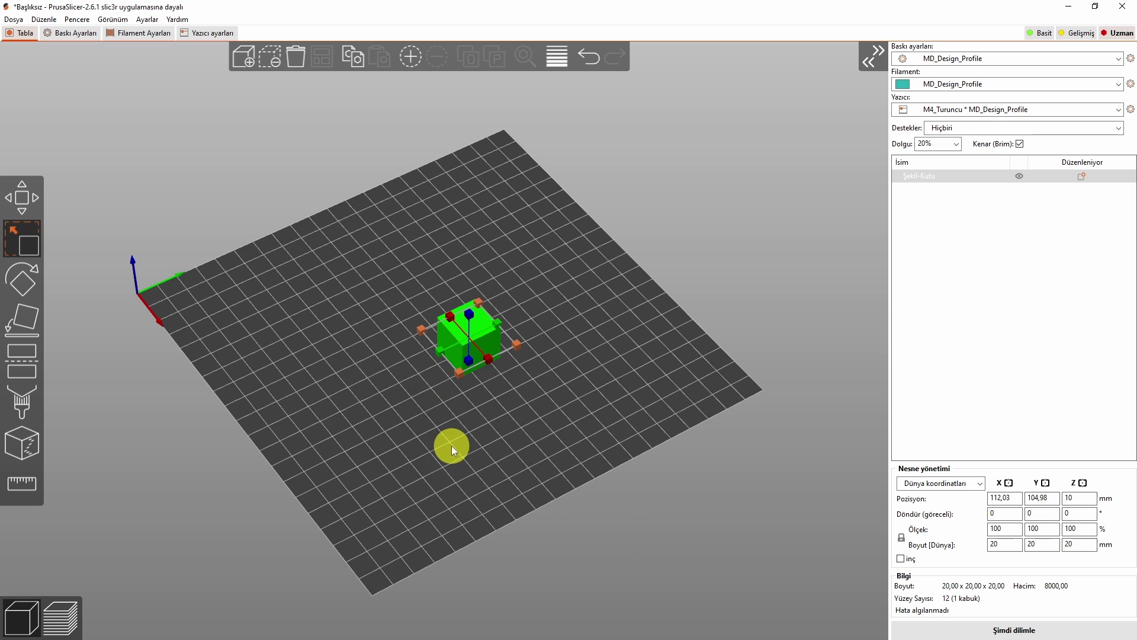
mouse_move(452, 446)
left_mouse_down()
mouse_move(423, 447)
mouse_move(466, 445)
left_mouse_up()
left_click_drag(439, 318, 461, 407)
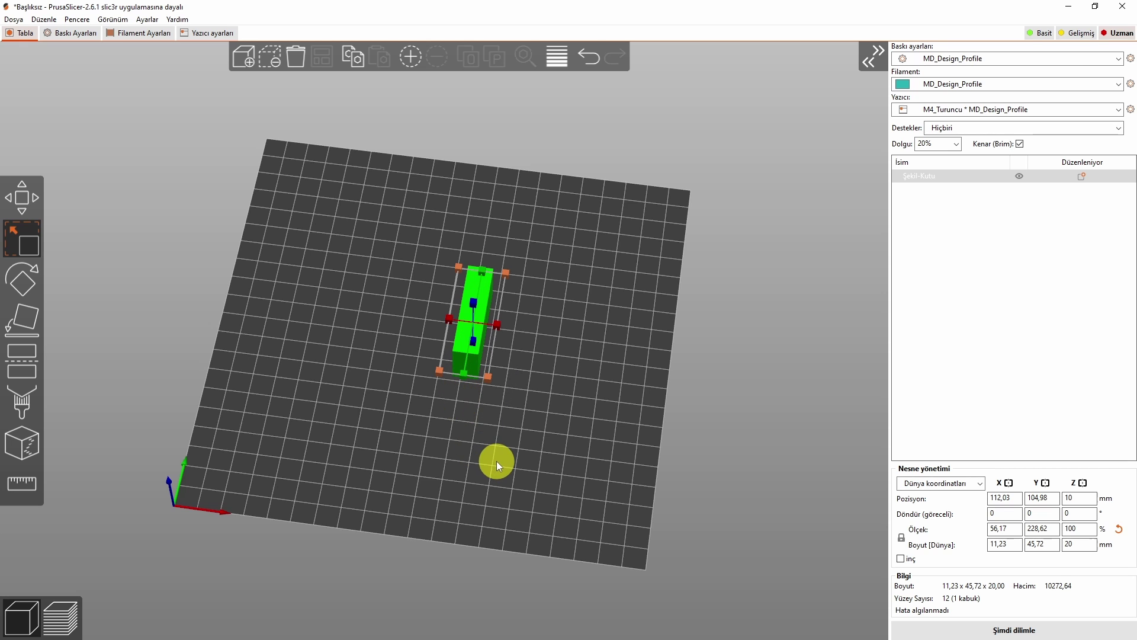
left_click_drag(497, 461, 464, 219)
left_click_drag(545, 354, 455, 433)
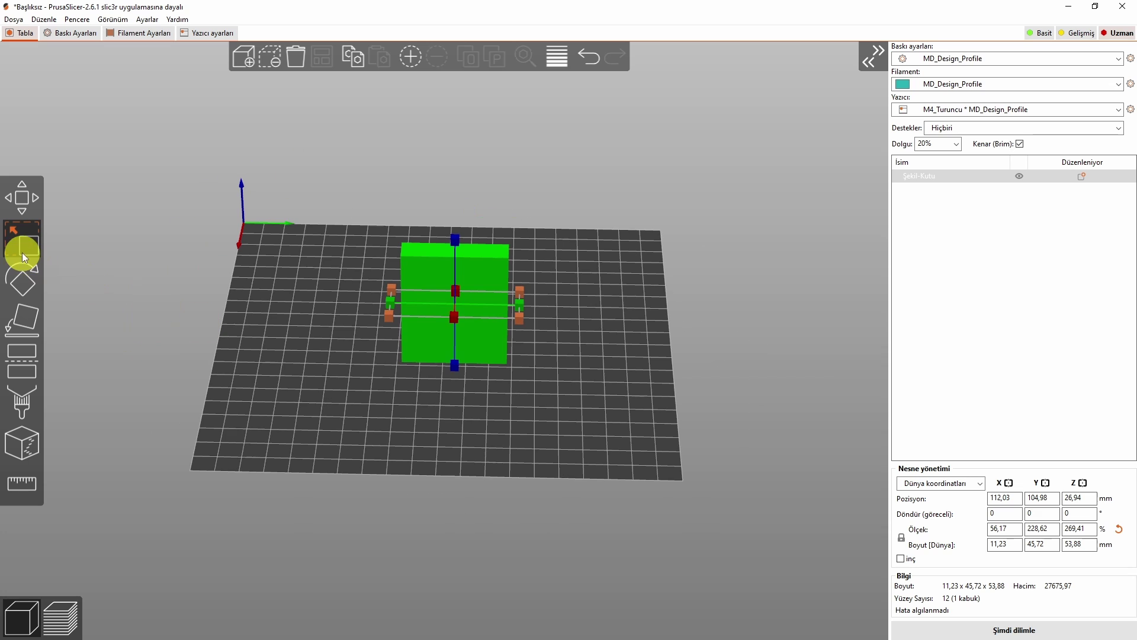
left_click(25, 245)
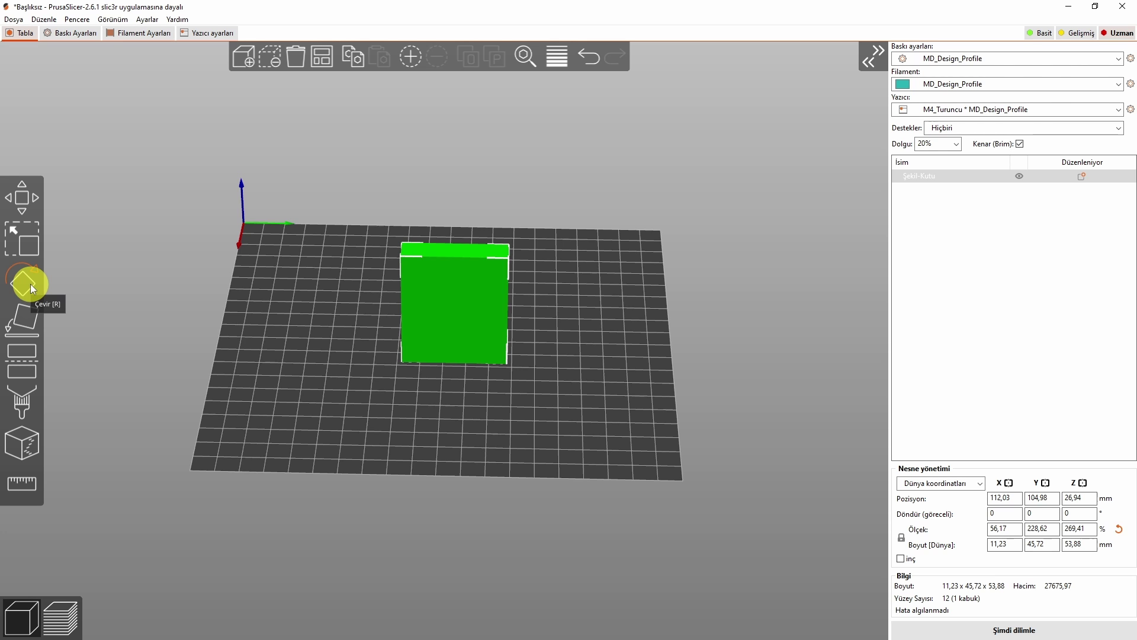
Rotate the box freely about several axes so it tilts, spanning about 62.18 × 47.49 × 64.22 mm in world coordinates.
left_click(31, 284)
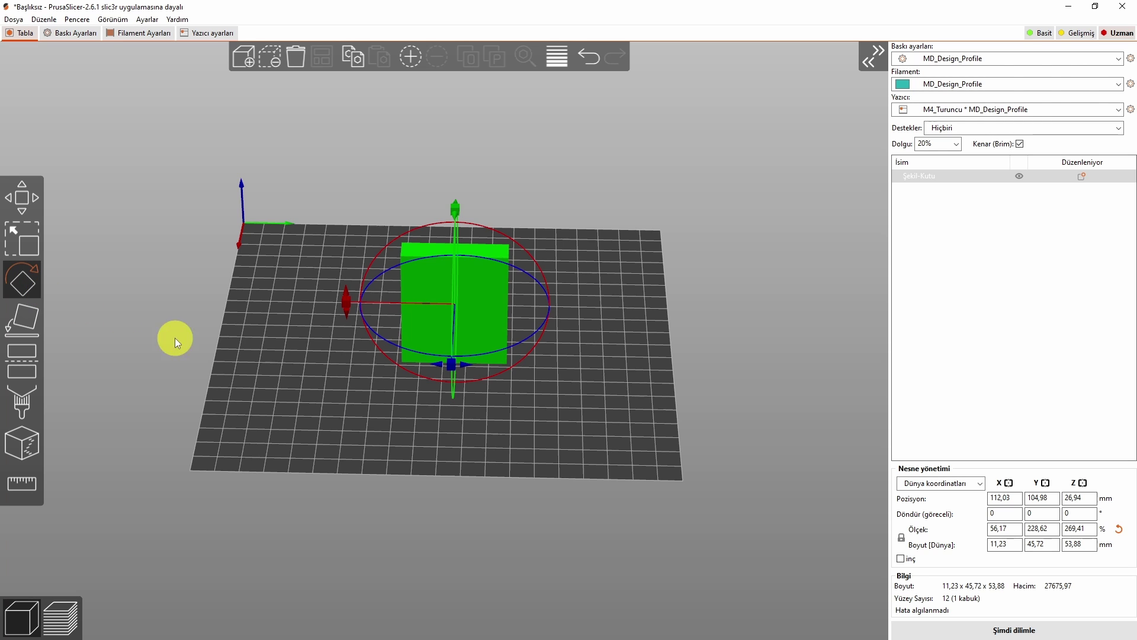
key("0")
left_click_drag(357, 387, 322, 373)
left_click_drag(348, 296, 364, 372)
left_click_drag(456, 417, 498, 450)
left_click_drag(472, 169, 367, 181)
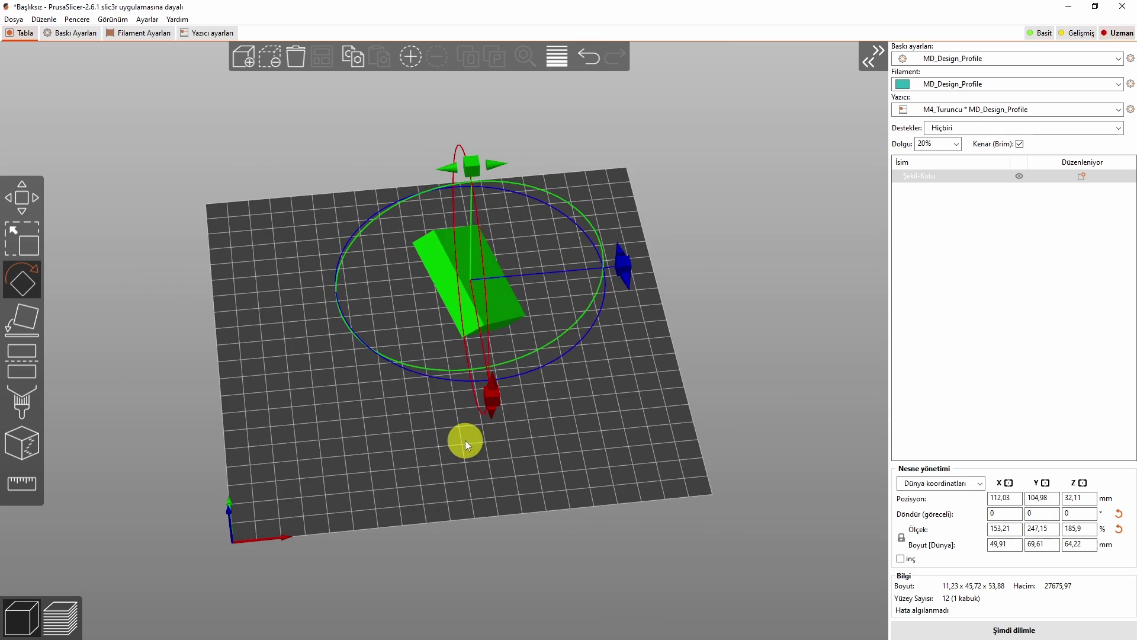
left_click_drag(464, 439, 623, 316)
left_click_drag(623, 355, 483, 427)
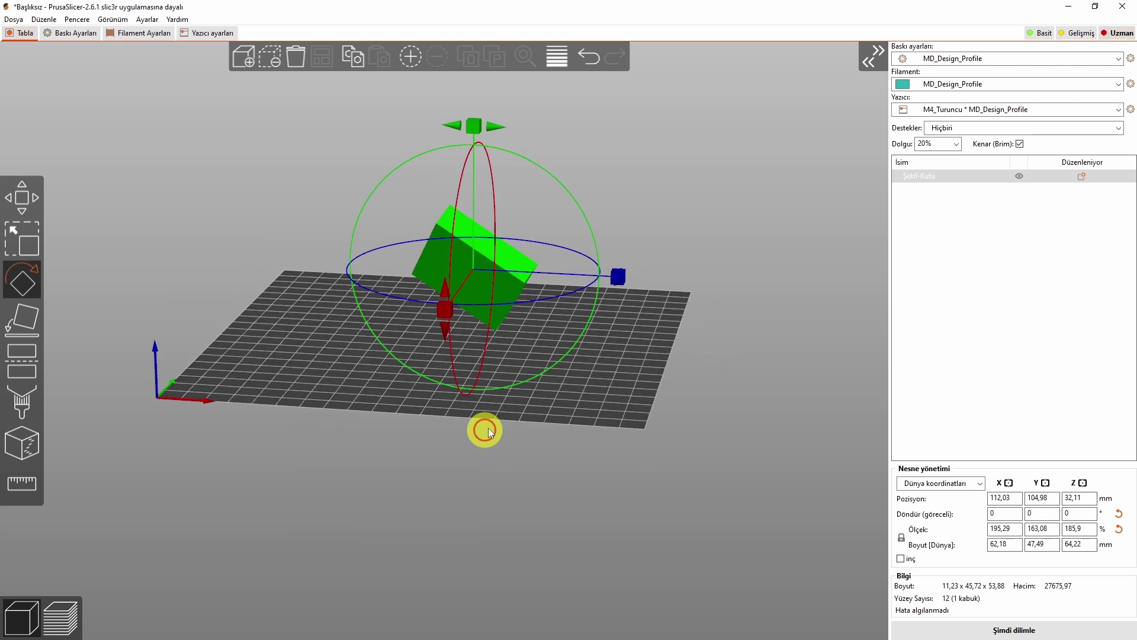
left_click(20, 287)
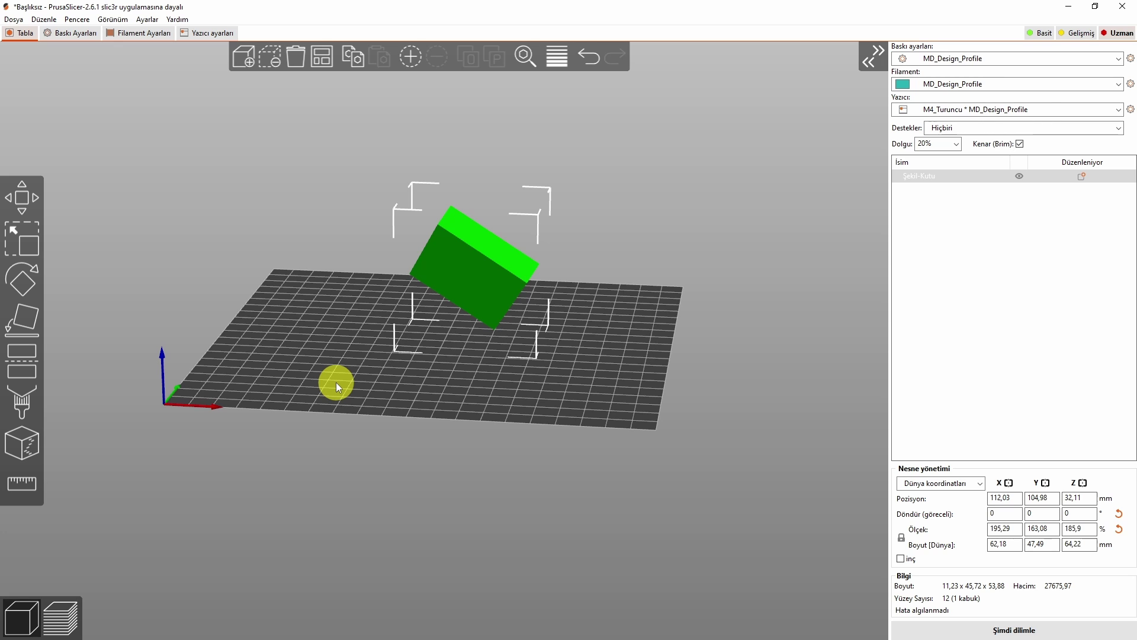
Lay the tilted box flat on the bed with Place on Face, using one of its long narrow side faces.
left_click(20, 314)
left_click_drag(441, 427, 506, 418)
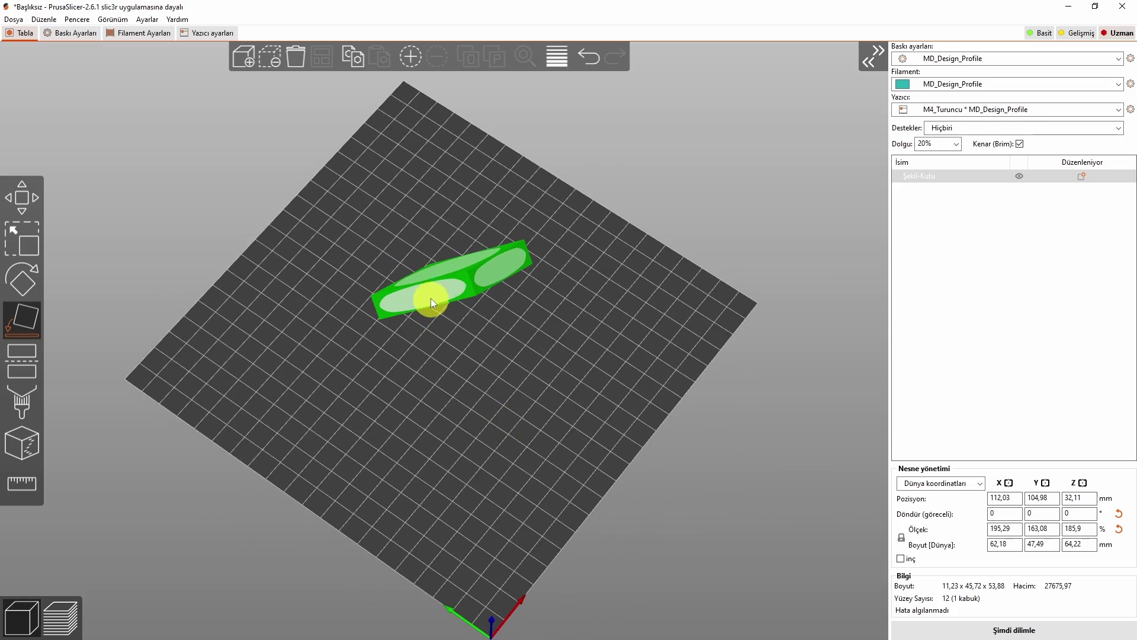
left_click(431, 293)
left_click(430, 297)
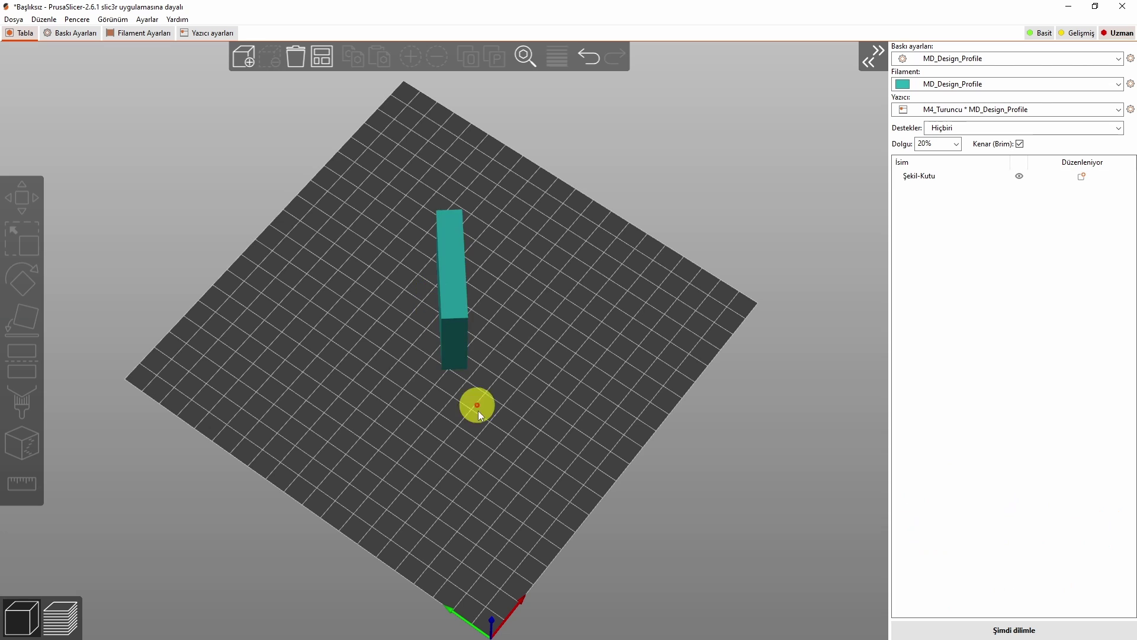
Lay the box flat on the bed with Place on Face, using its large broad face.
left_click_drag(477, 333, 511, 420)
key("ctrl+a")
key("f")
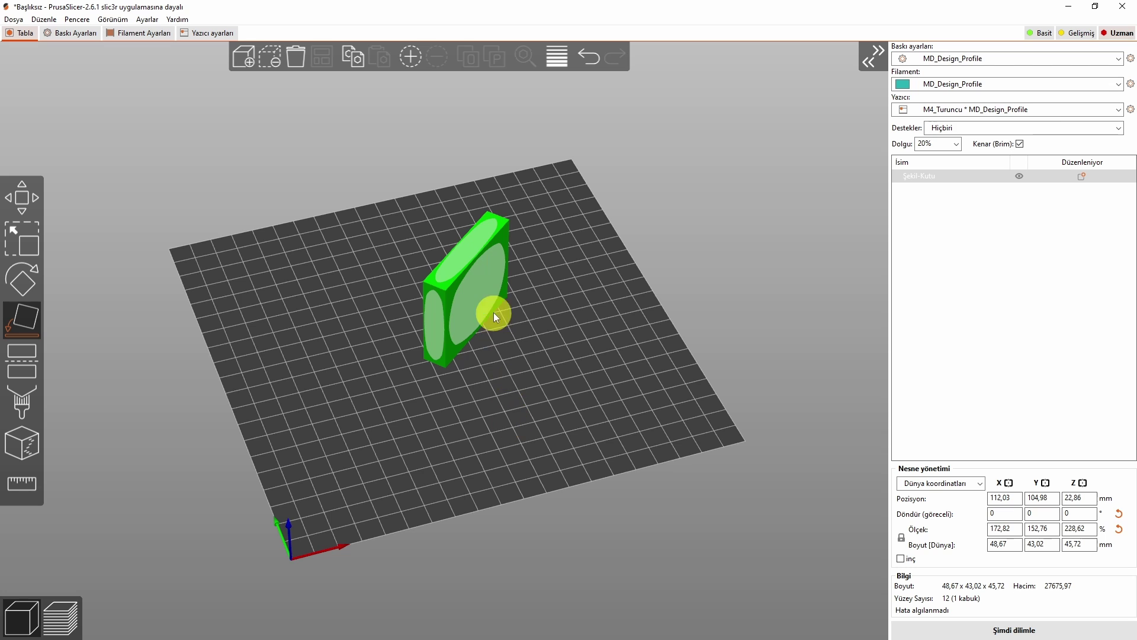
left_click(475, 297)
left_click_drag(512, 436, 504, 436)
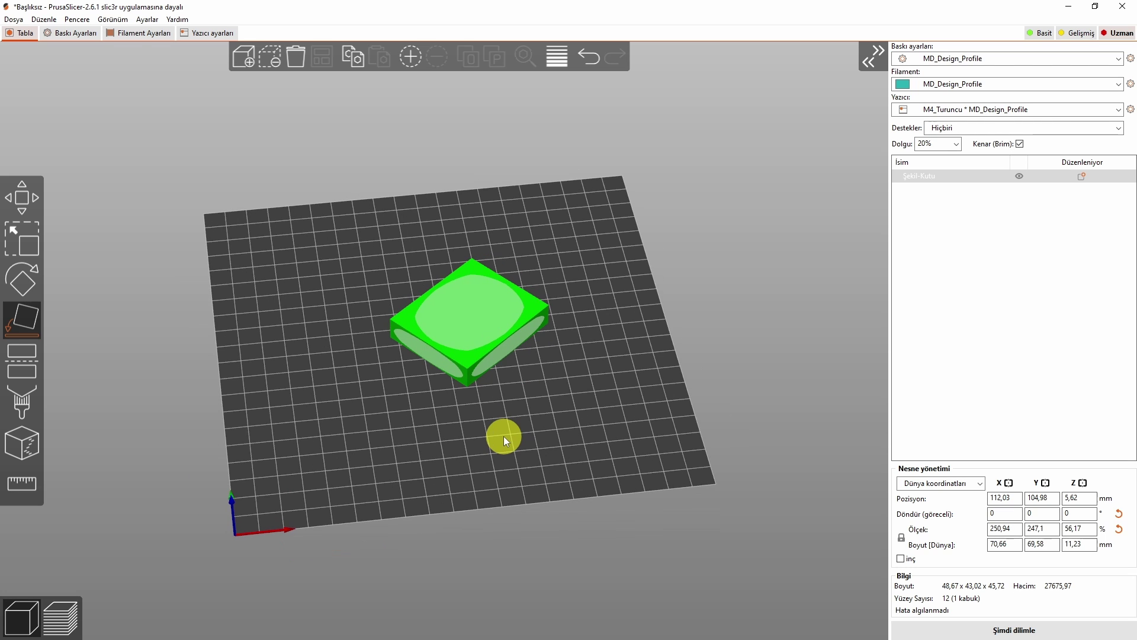
mouse_move(476, 433)
left_mouse_down()
mouse_move(465, 421)
mouse_move(468, 432)
left_mouse_up()
left_click(474, 330)
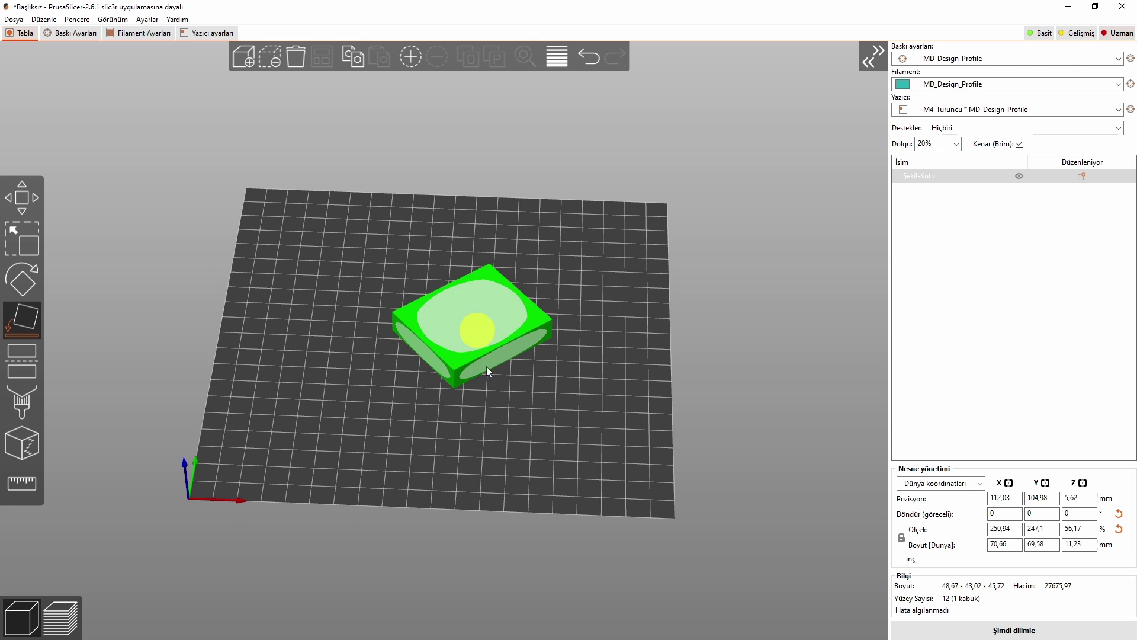
Cut the flat box into two separate objects with a planar cut at Z 2 mm.
left_click_drag(490, 371, 509, 417)
left_click(21, 369)
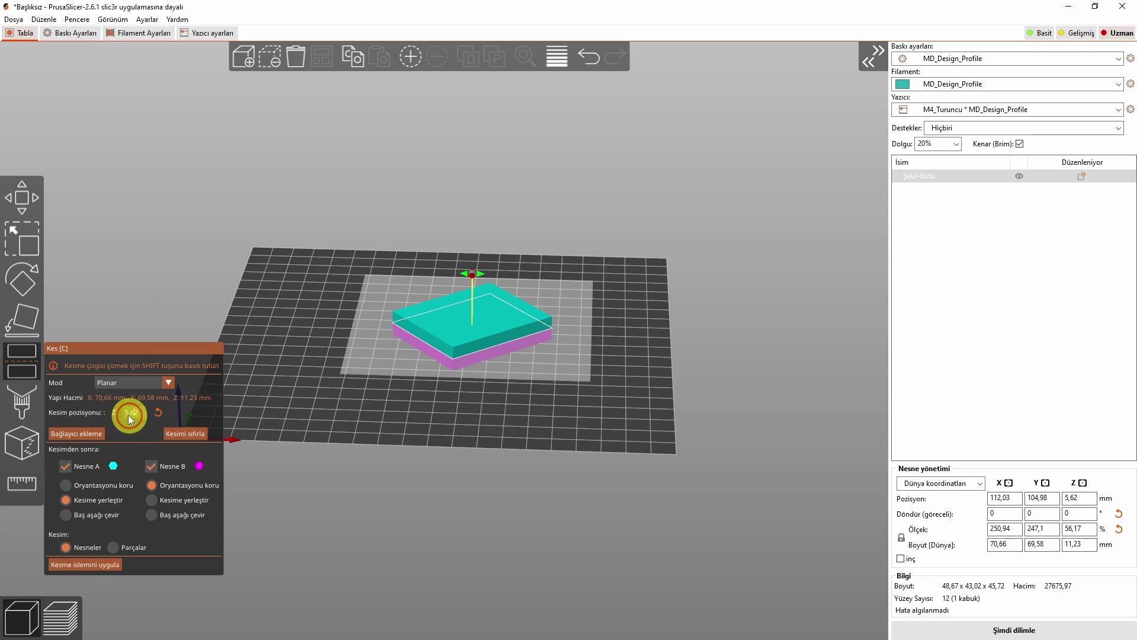
type("2")
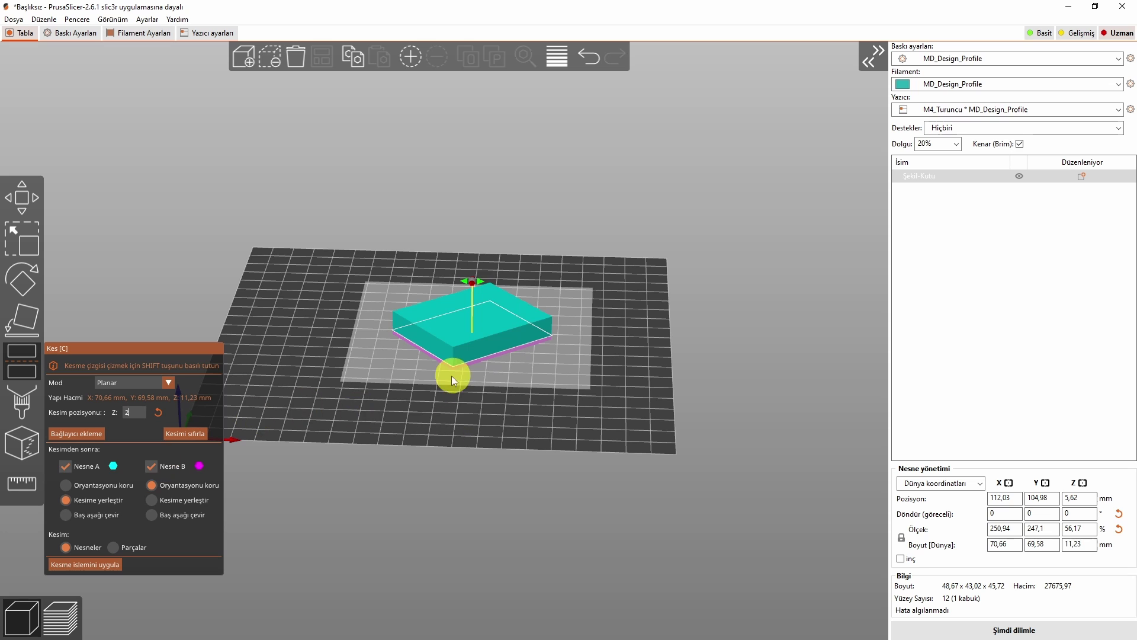
left_click_drag(441, 400, 444, 359)
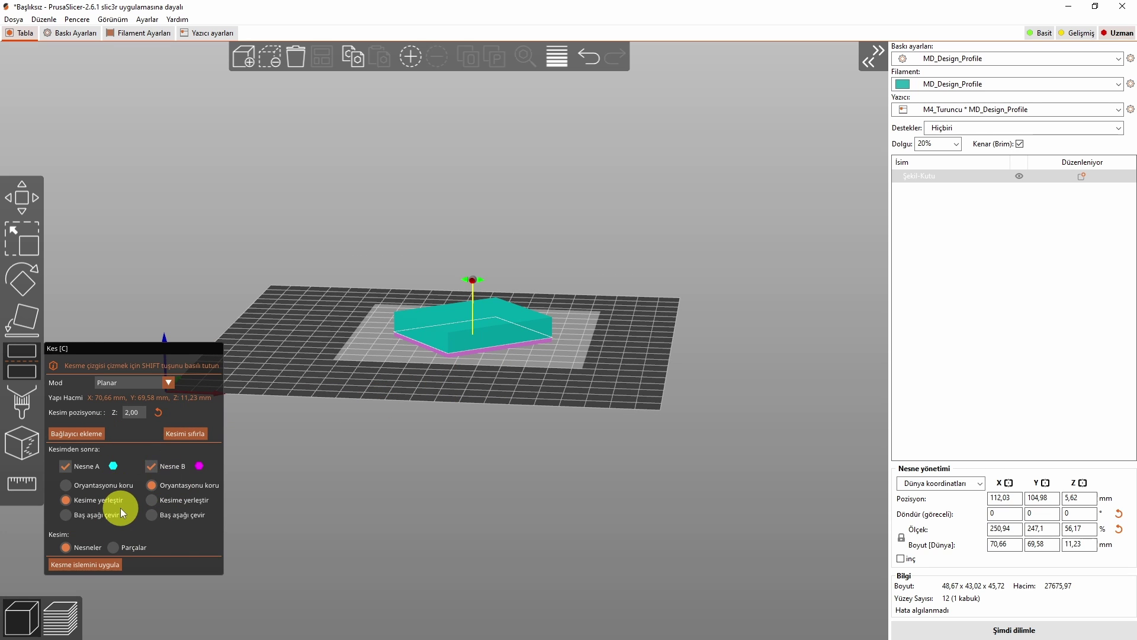
left_click(113, 567)
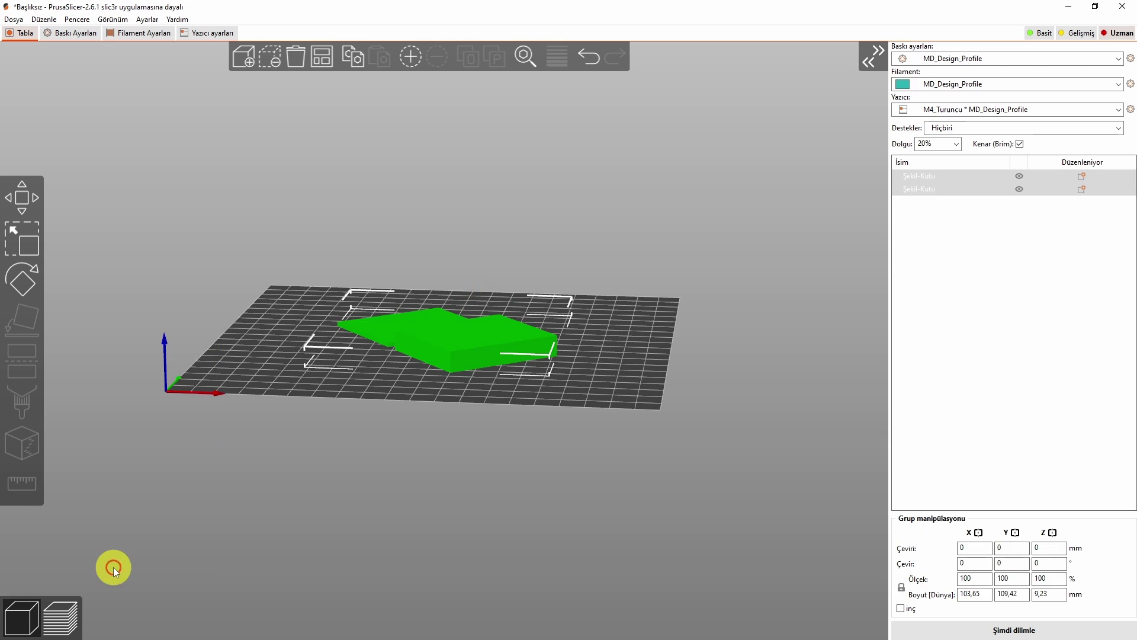
Examine the two cut pieces from above, selecting the thick piece and the thin plate in turn.
left_click_drag(423, 465, 377, 391)
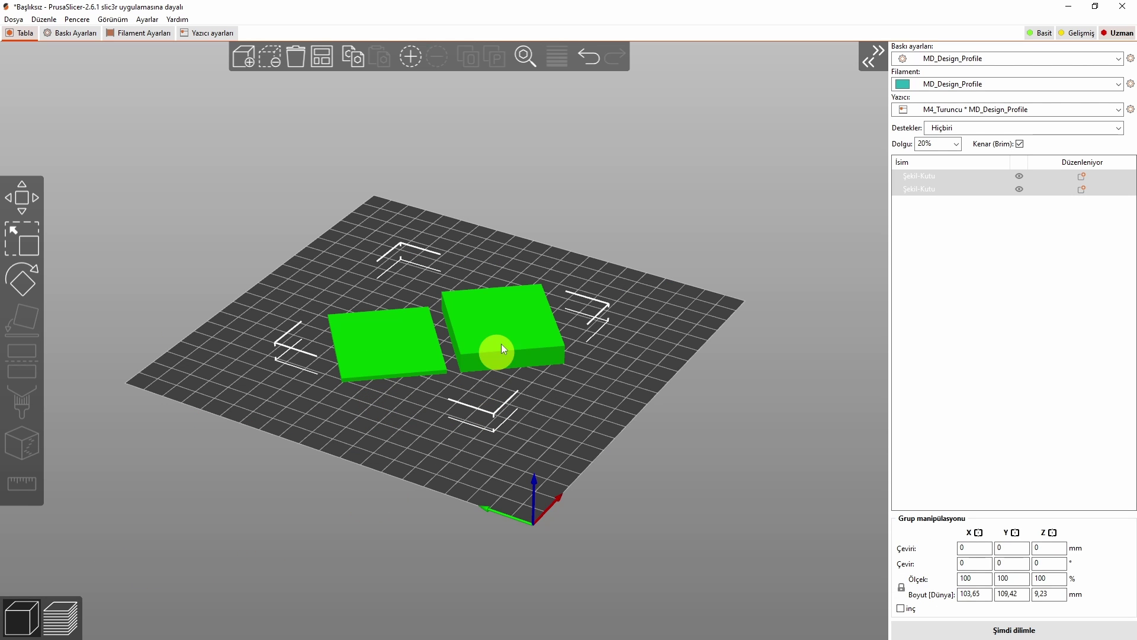
left_click(600, 404)
left_click(545, 358)
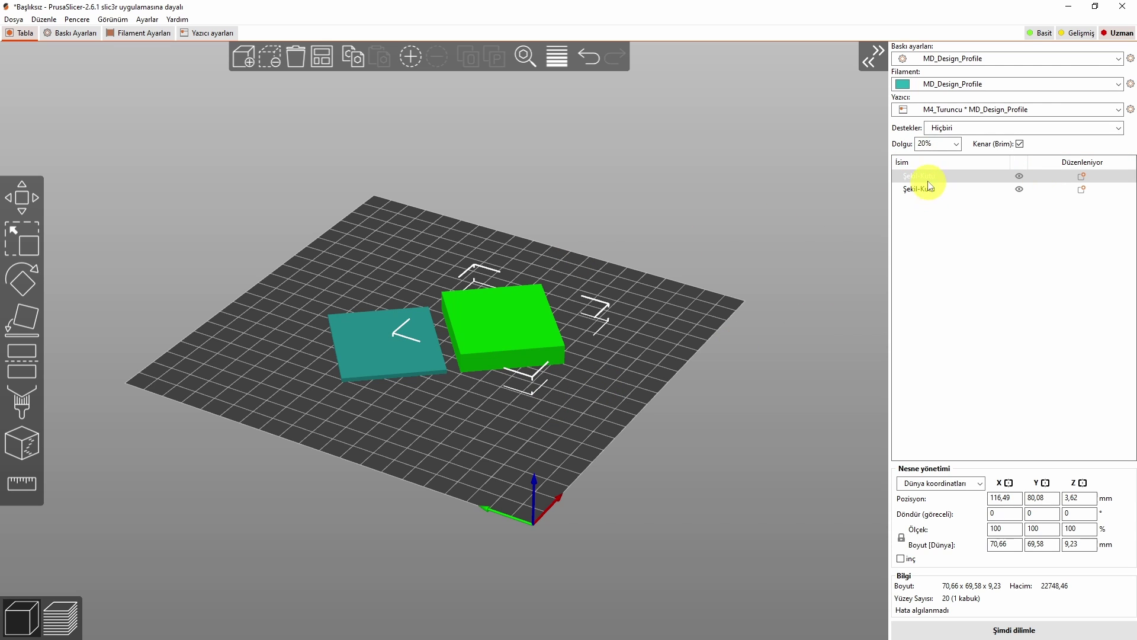
left_click(416, 371)
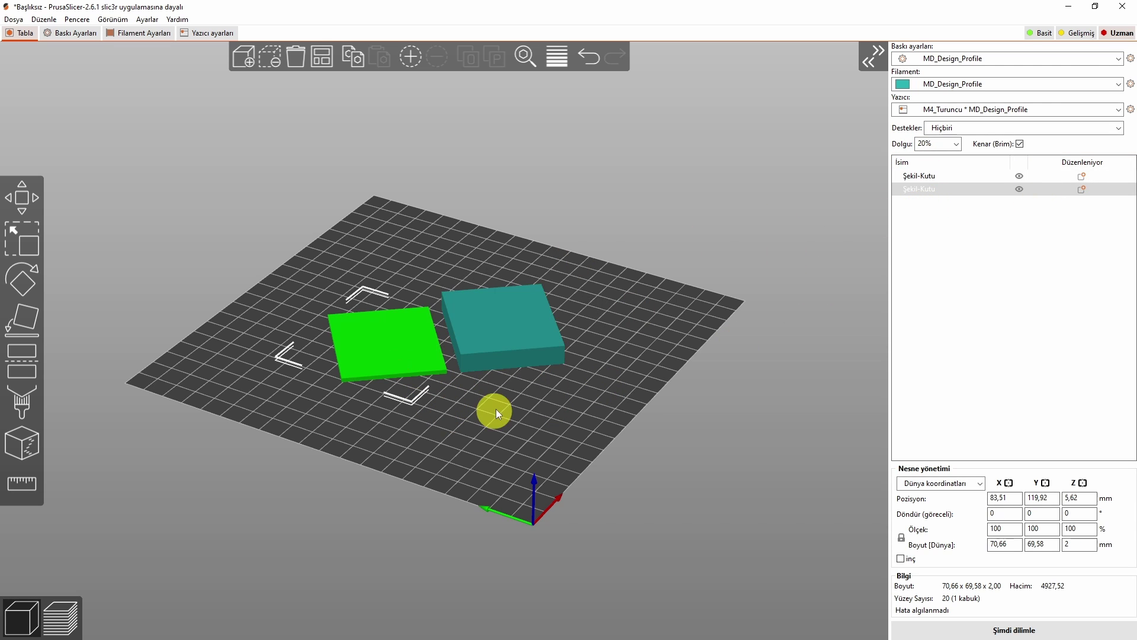
left_click(510, 345)
left_click(374, 360)
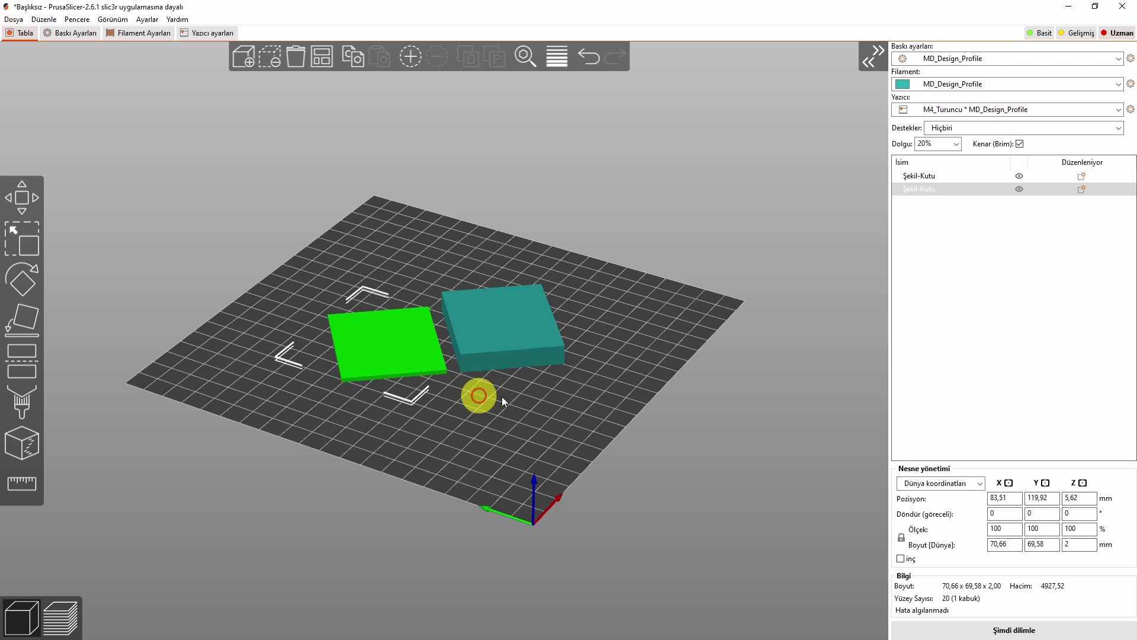
left_click_drag(488, 418, 470, 420)
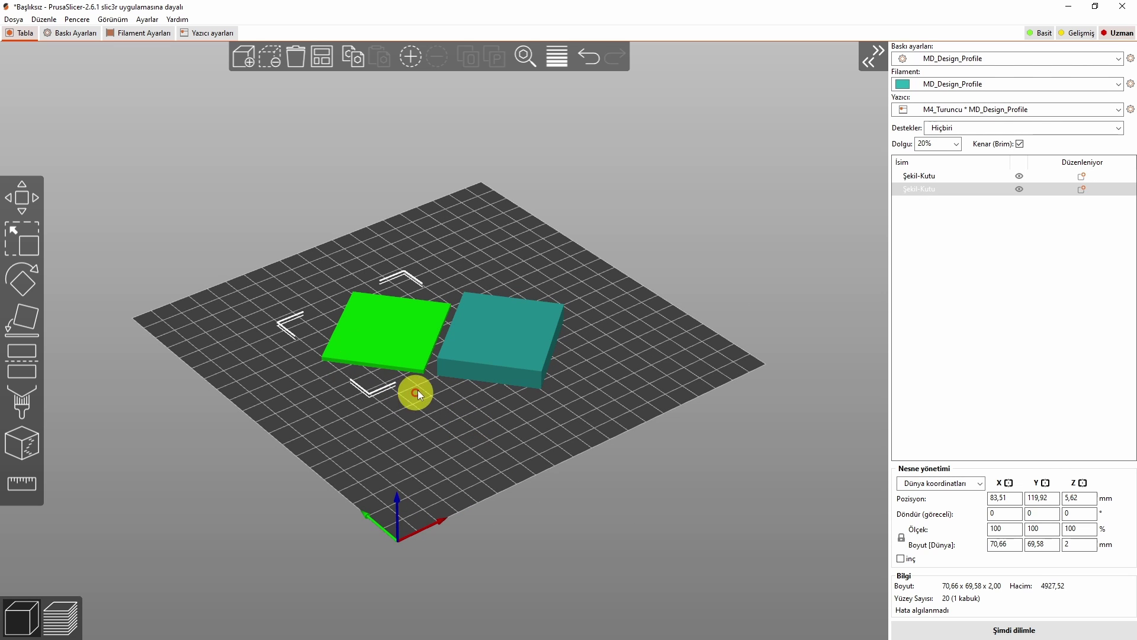
Delete the thicker cut piece and select the remaining 2 mm plate.
left_click(522, 358)
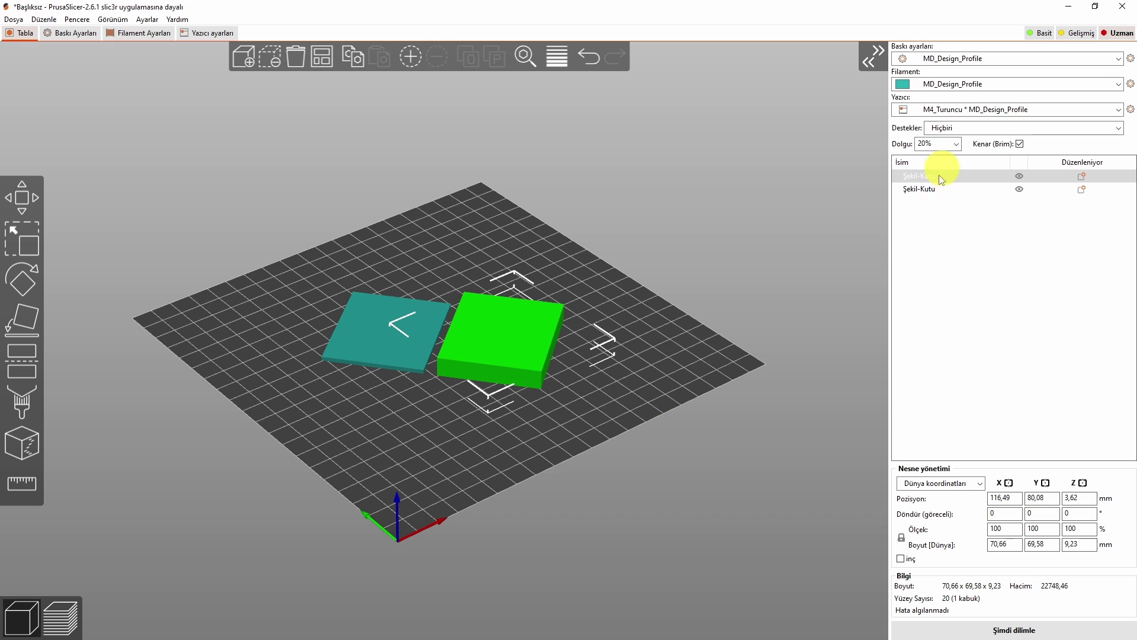
right_click(938, 181)
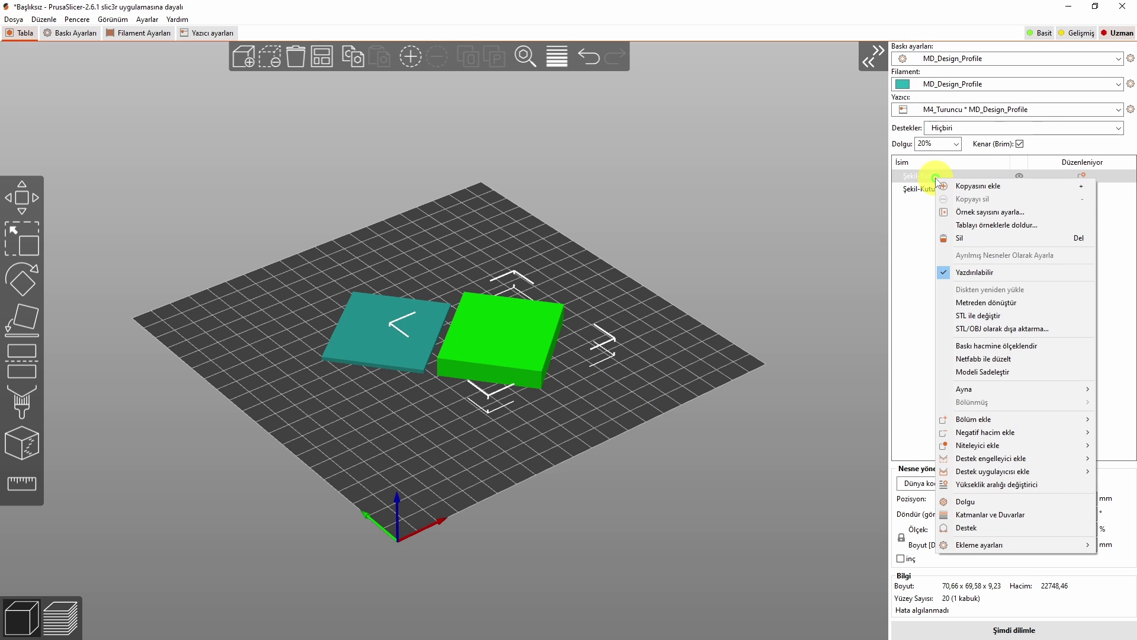
left_click(973, 265)
left_click_drag(611, 362, 584, 356)
left_click(402, 329)
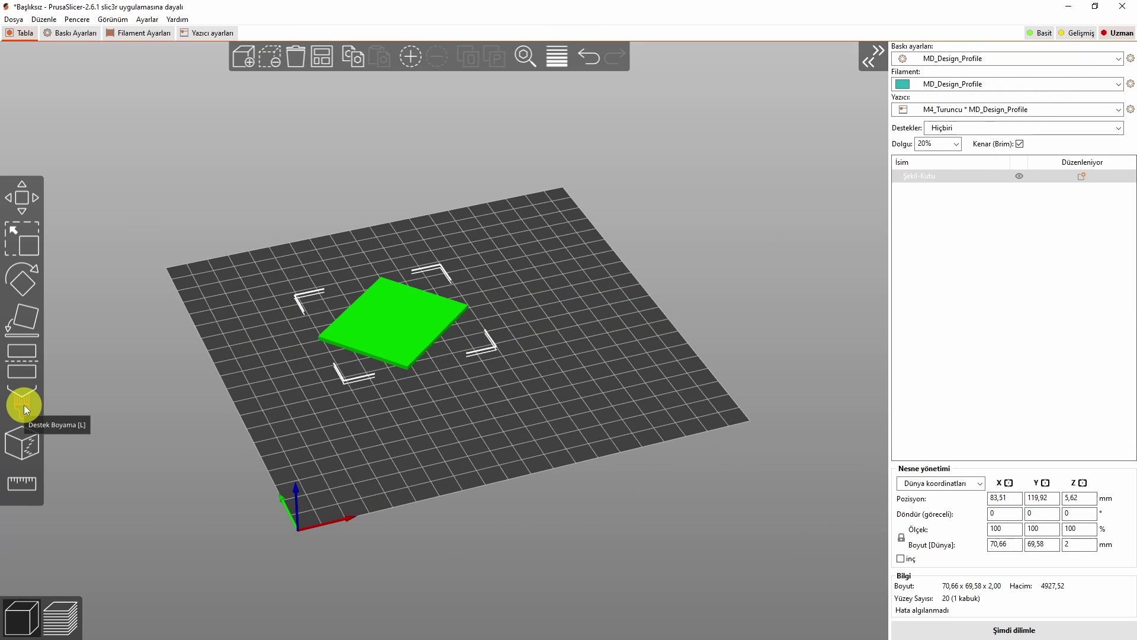
Rotate the thin plate about the Y axis so it tilts, spanning about 56.47 × 69.58 × 45.65 mm in world coordinates.
left_click_drag(331, 415, 382, 417)
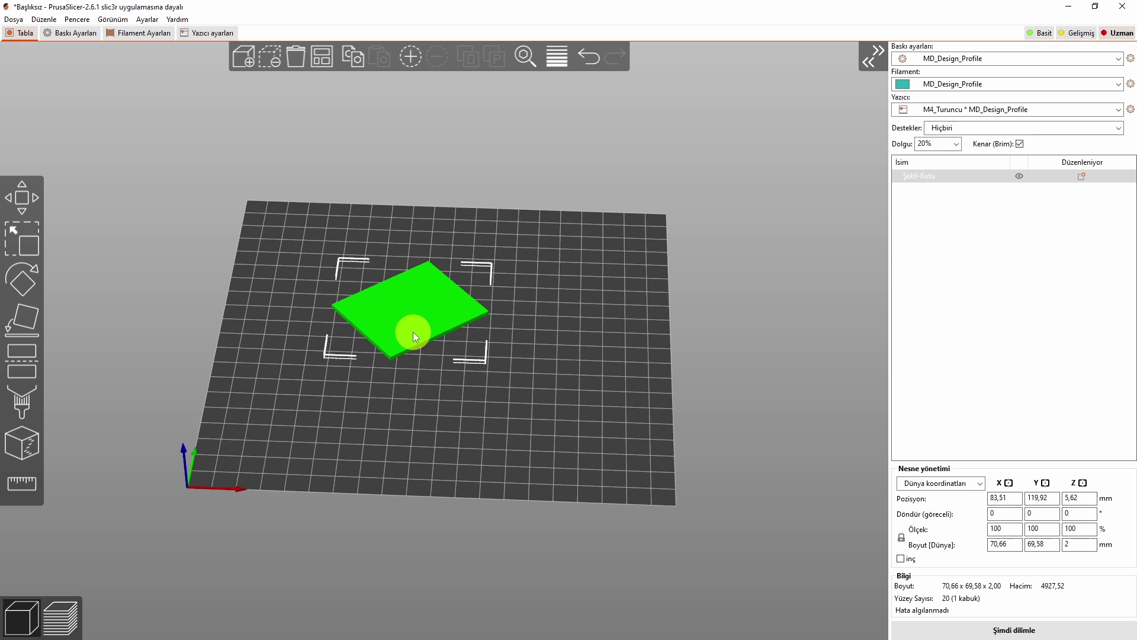
left_click_drag(466, 428, 468, 414)
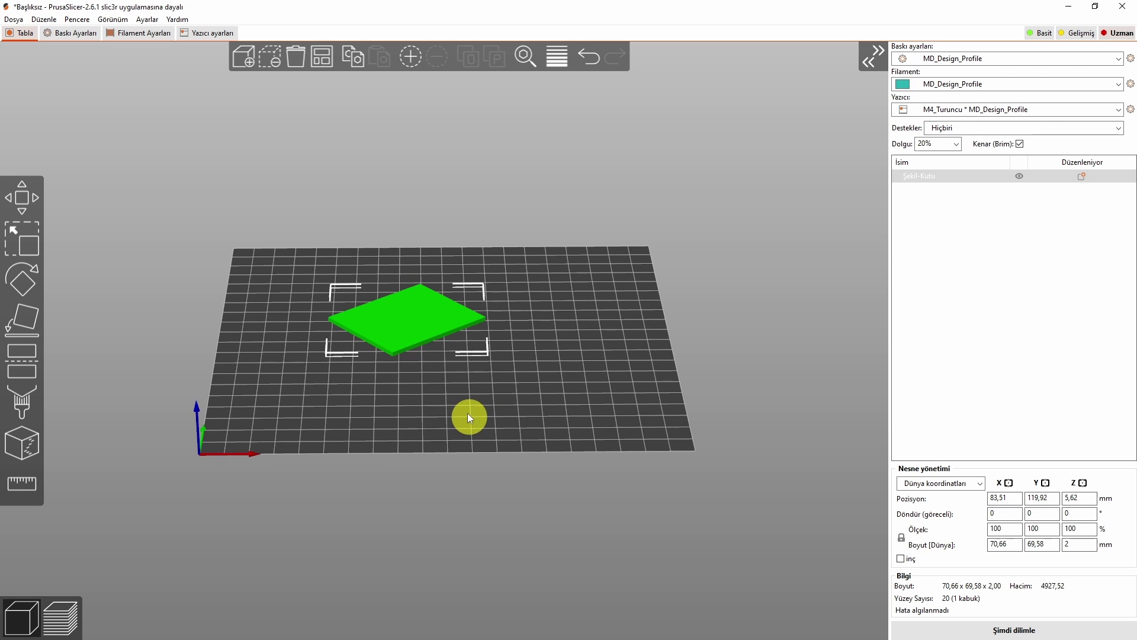
key("r")
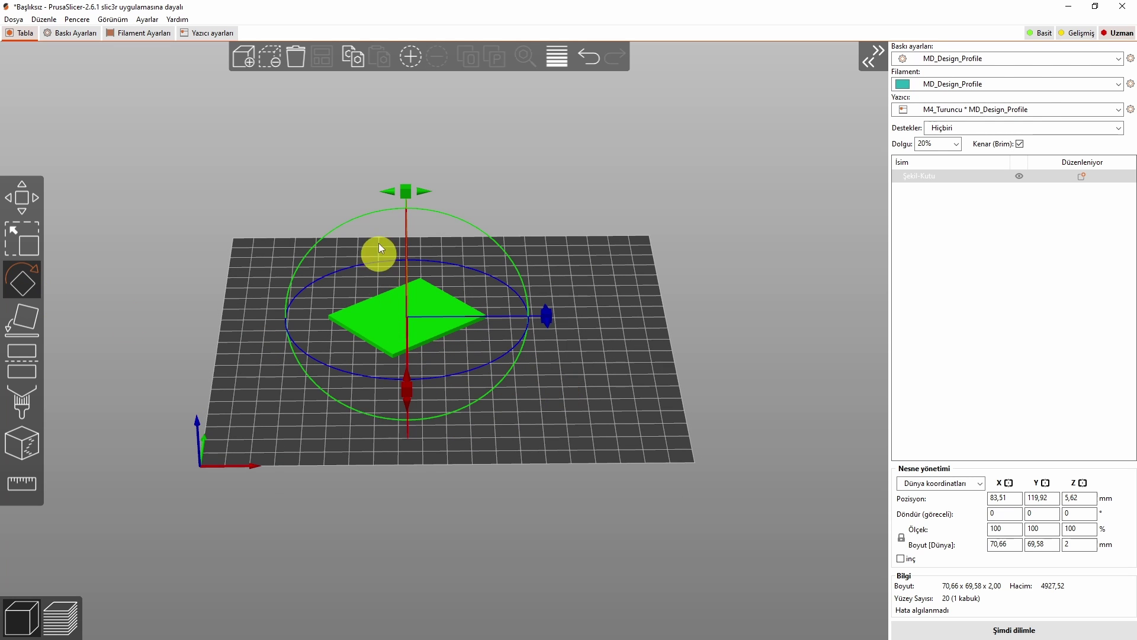
left_click_drag(412, 208, 480, 212)
left_click_drag(481, 212, 528, 401)
left_click(22, 285)
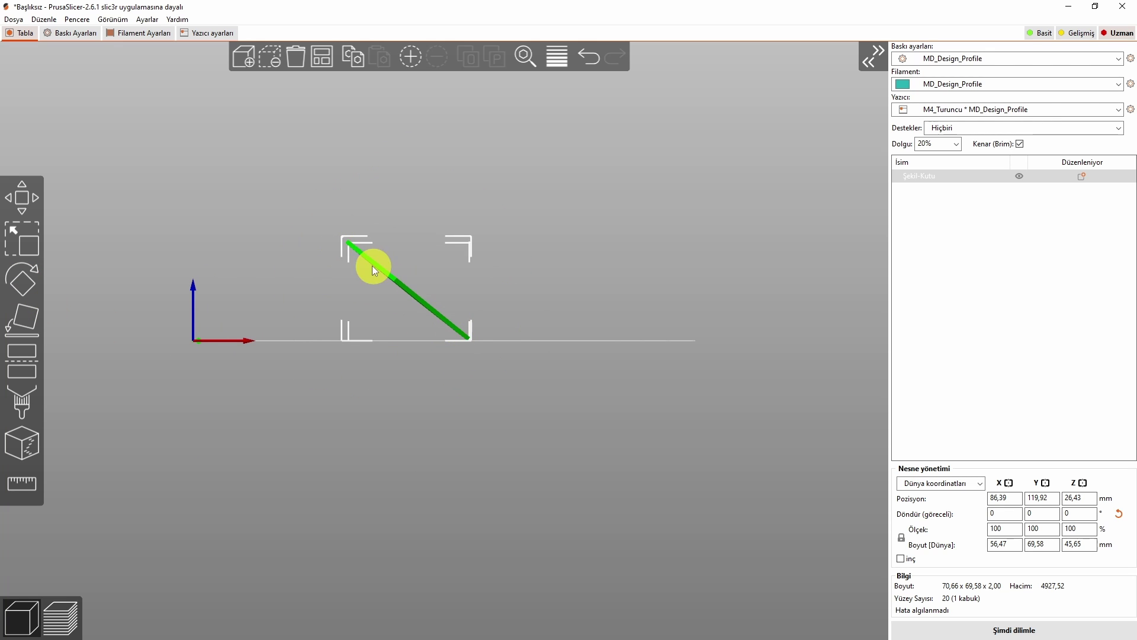
Try automatic support painting on the tilted plate, inspect its edges and clear all painted selections.
left_click_drag(373, 267, 445, 369)
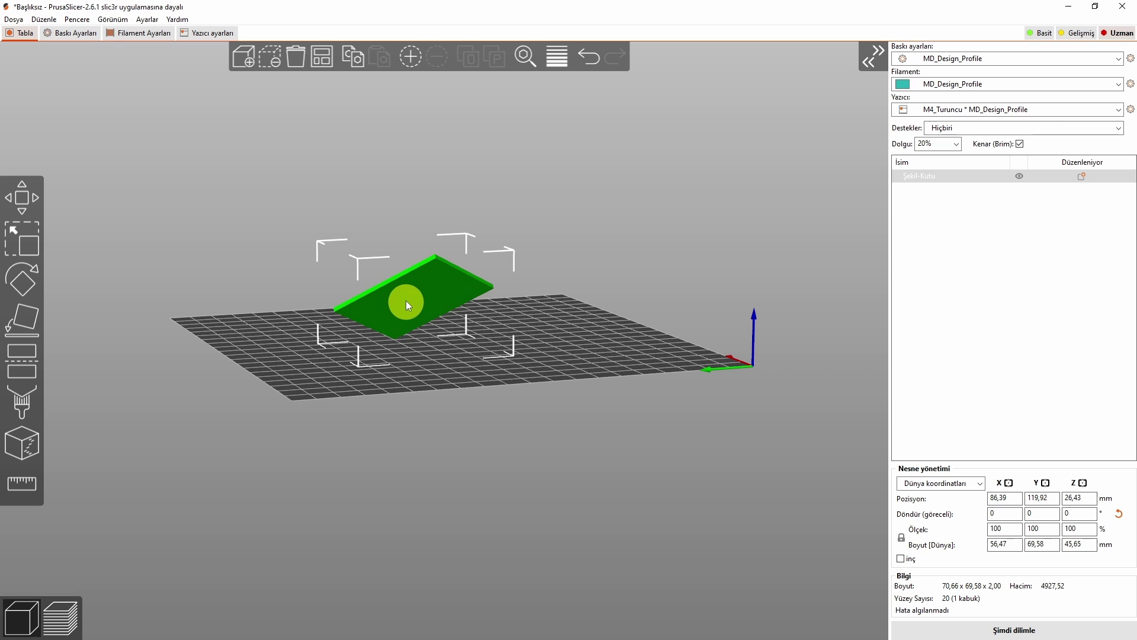
left_click(26, 403)
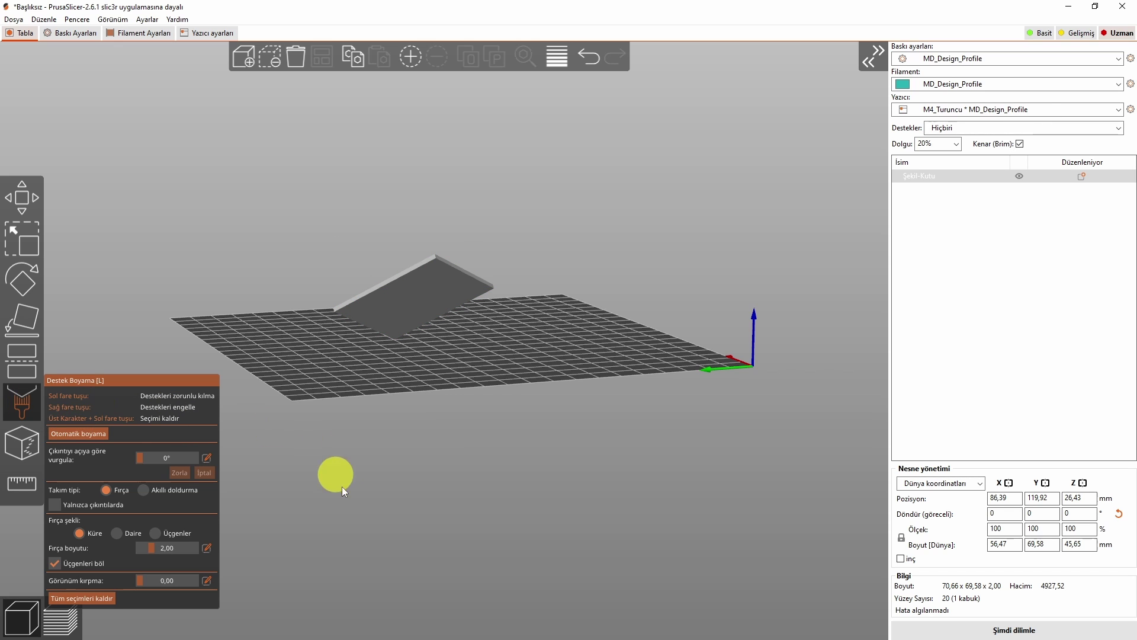
left_click(97, 437)
left_click_drag(225, 424, 478, 284)
scroll(363, 333, "up", 6)
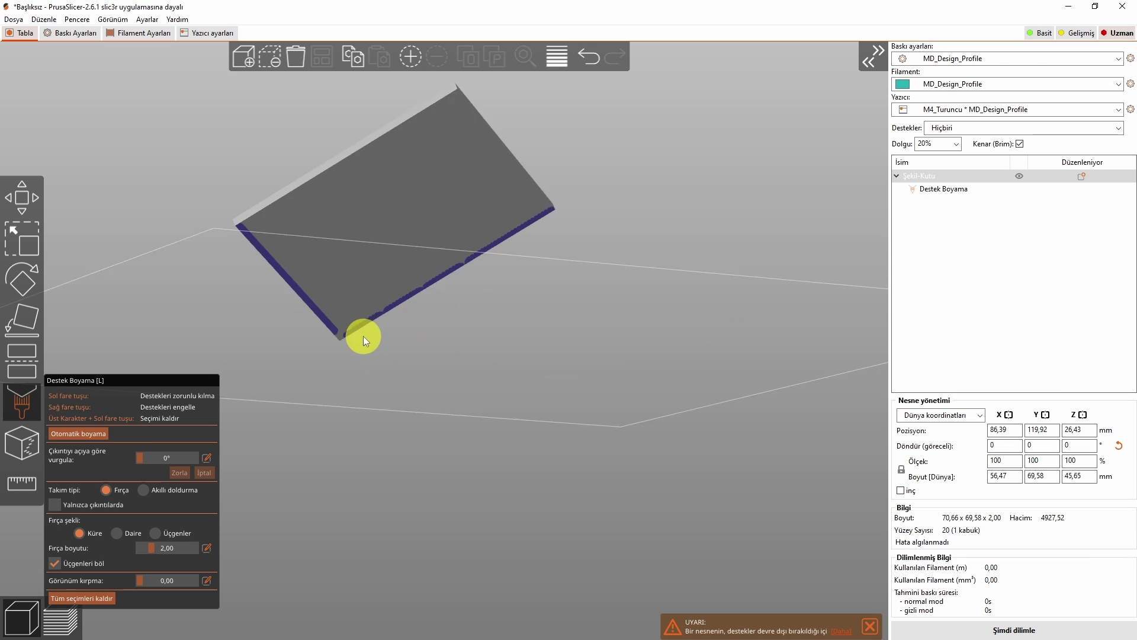
scroll(570, 116, "down", 3)
mouse_move(543, 190)
left_mouse_down()
mouse_move(556, 267)
mouse_move(579, 260)
left_mouse_up()
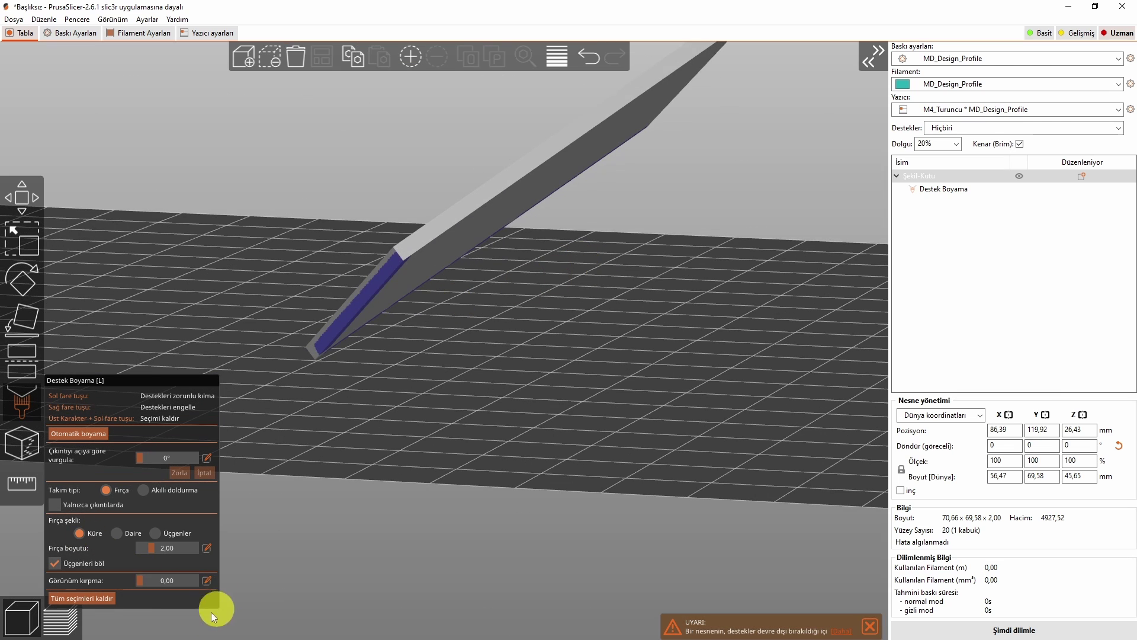
left_click(80, 599)
scroll(322, 419, "down", 5)
scroll(413, 378, "down", 2)
left_click_drag(413, 378, 423, 343)
scroll(427, 347, "up", 3)
scroll(427, 348, "down", 2)
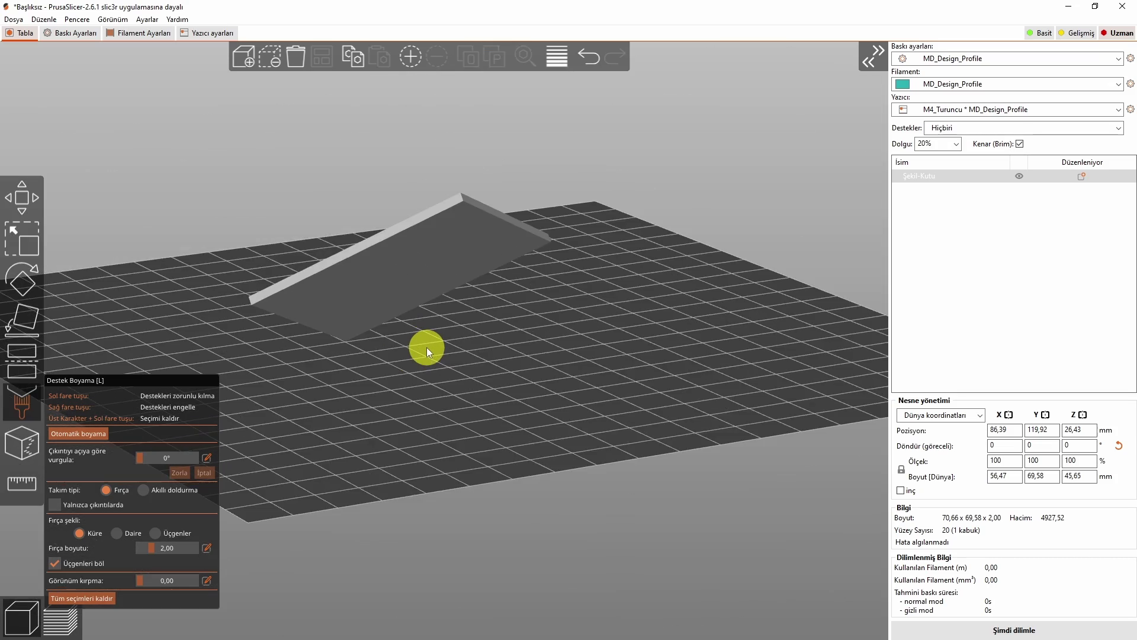
scroll(427, 347, "up", 4)
scroll(427, 348, "up", 2)
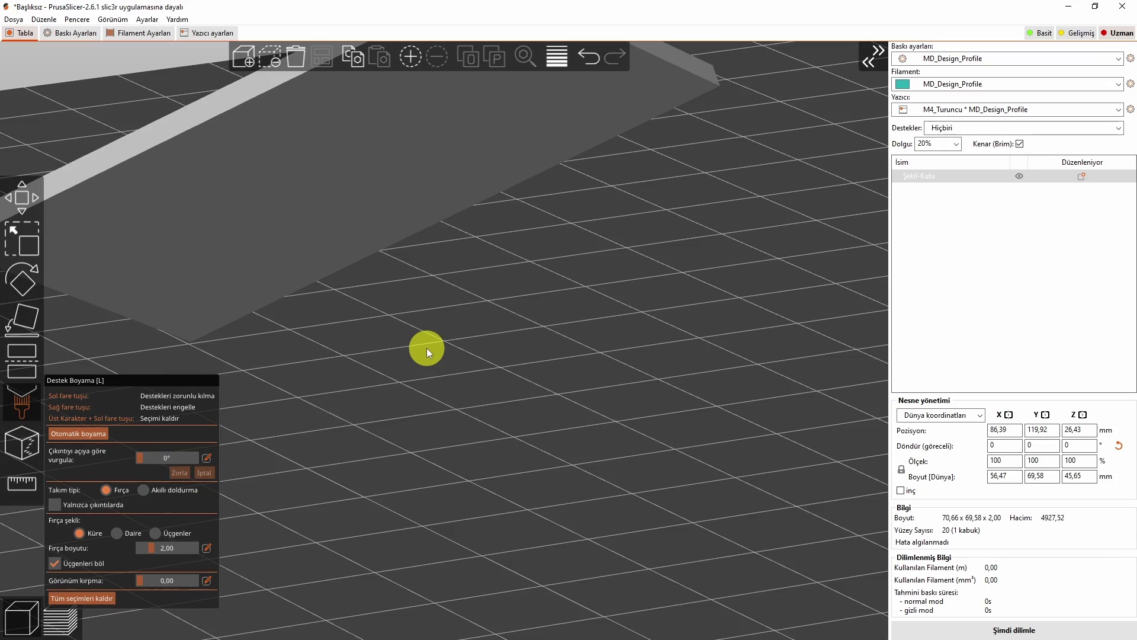
scroll(426, 348, "down", 7)
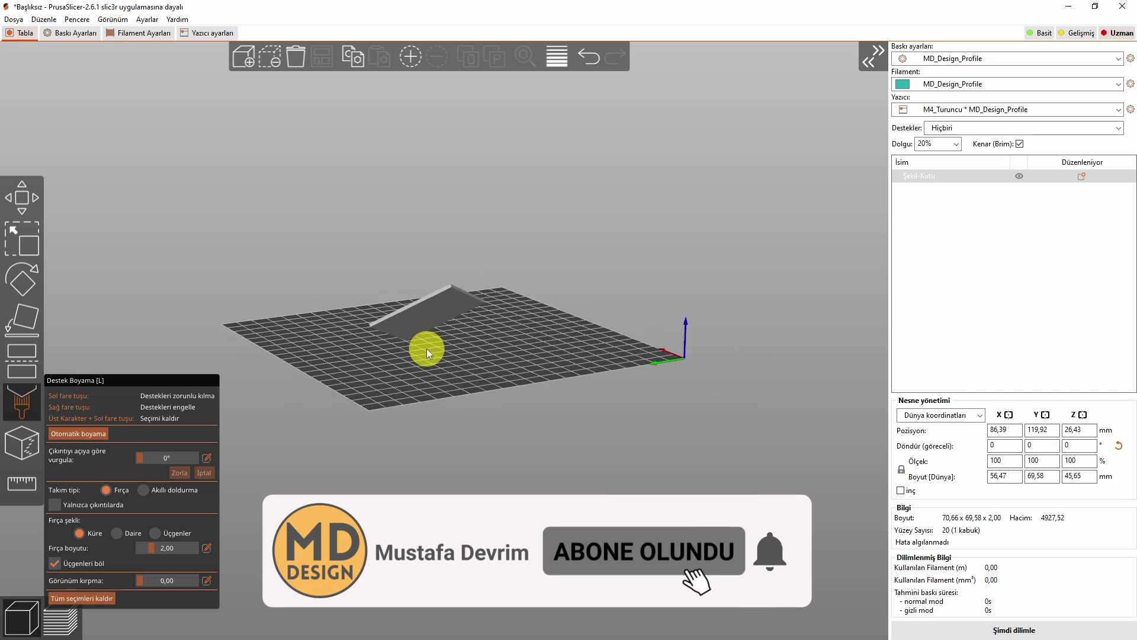
Paint one enforced-support spot on the tilted plate's underside with the sphere brush at size 1.54.
mouse_move(546, 346)
left_mouse_down()
mouse_move(552, 355)
mouse_move(489, 399)
mouse_move(459, 387)
mouse_move(508, 366)
mouse_move(548, 328)
mouse_move(557, 350)
mouse_move(543, 335)
left_mouse_up()
scroll(416, 292, "up", 5)
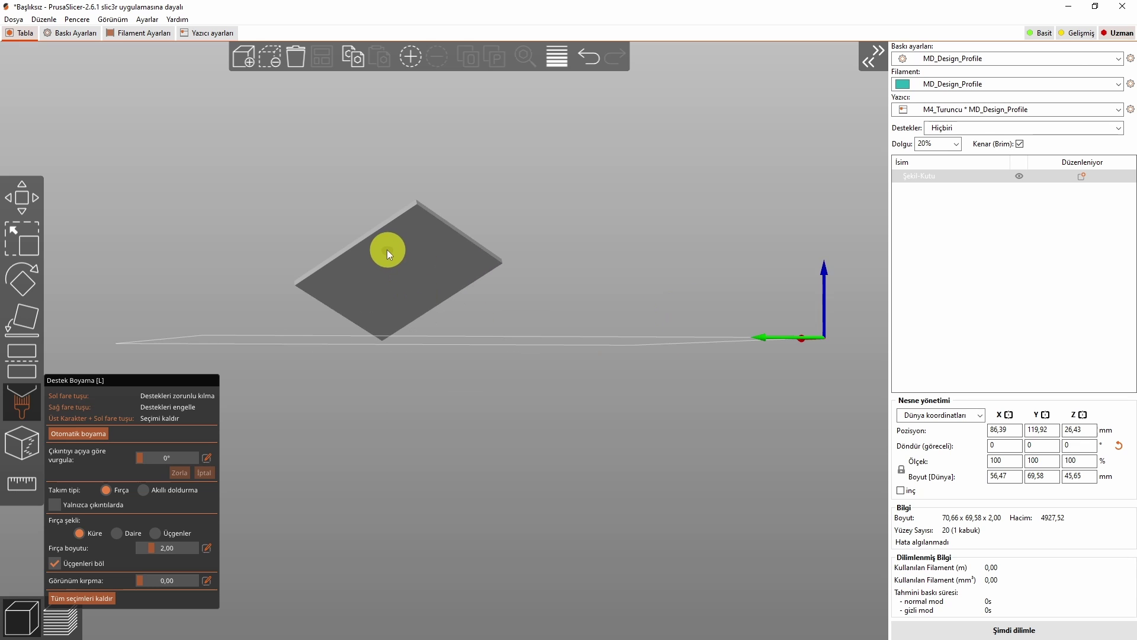
scroll(387, 250, "up", 3)
scroll(366, 207, "down", 1)
scroll(376, 199, "up", 5)
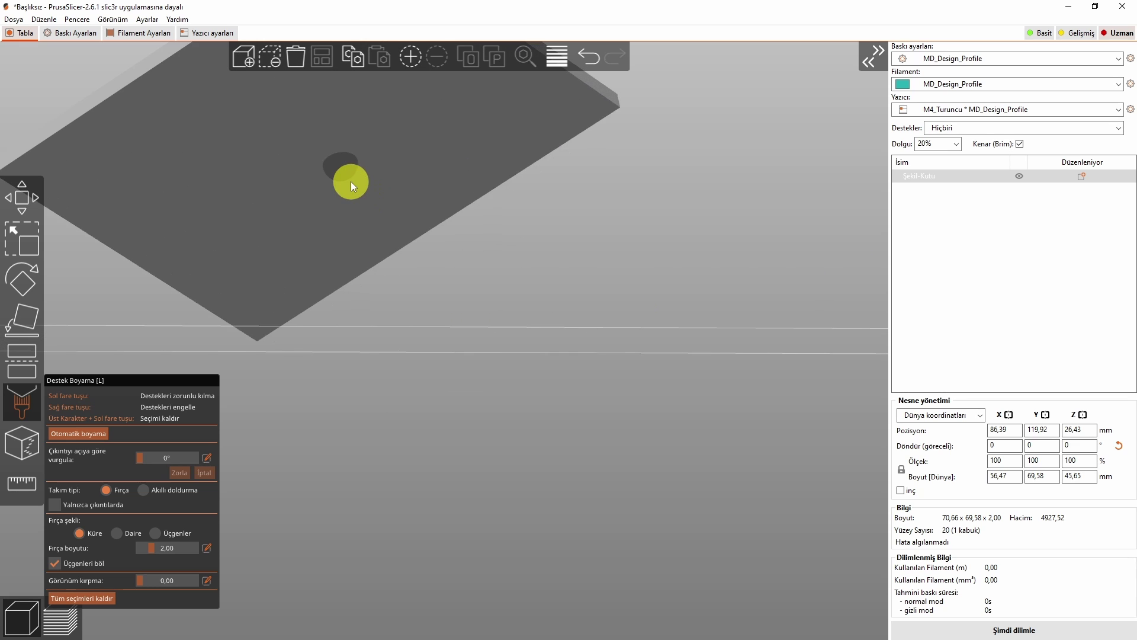
scroll(351, 181, "up", 2)
scroll(351, 193, "down", 2)
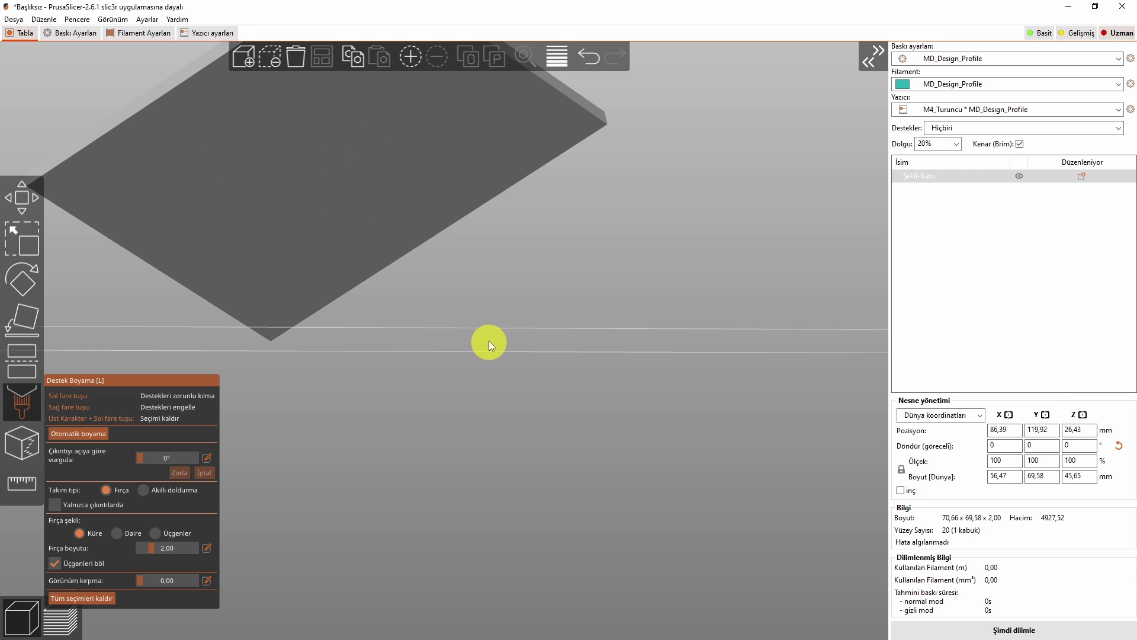
mouse_move(474, 308)
middle_mouse_down()
mouse_move(644, 461)
mouse_move(705, 479)
mouse_move(556, 424)
mouse_move(637, 446)
mouse_move(590, 450)
middle_mouse_up()
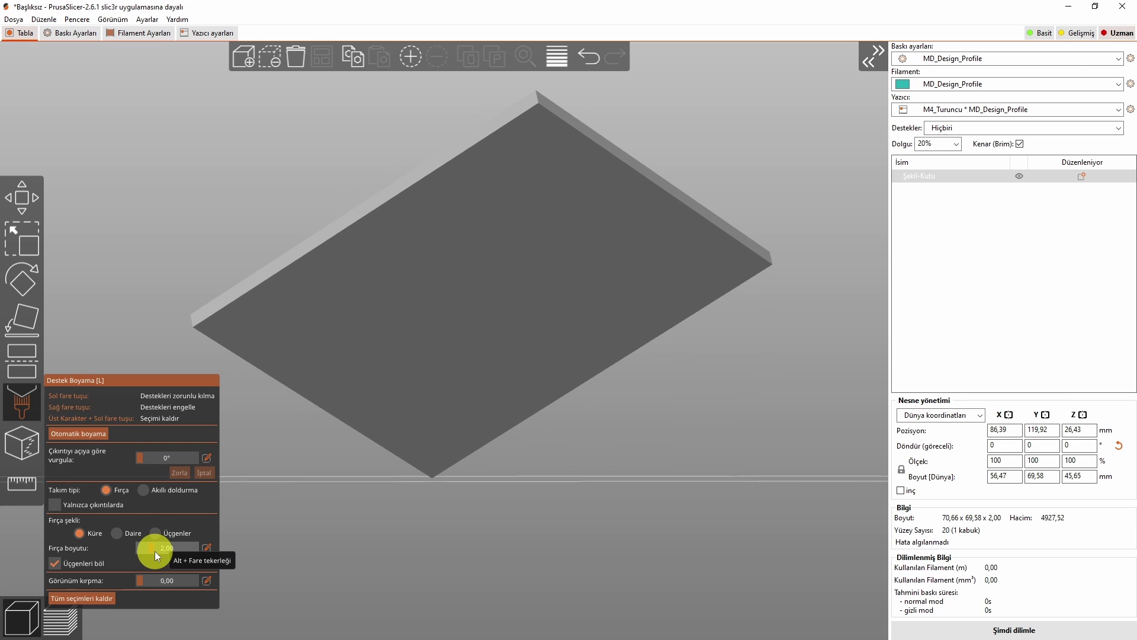
left_click_drag(154, 551, 148, 551)
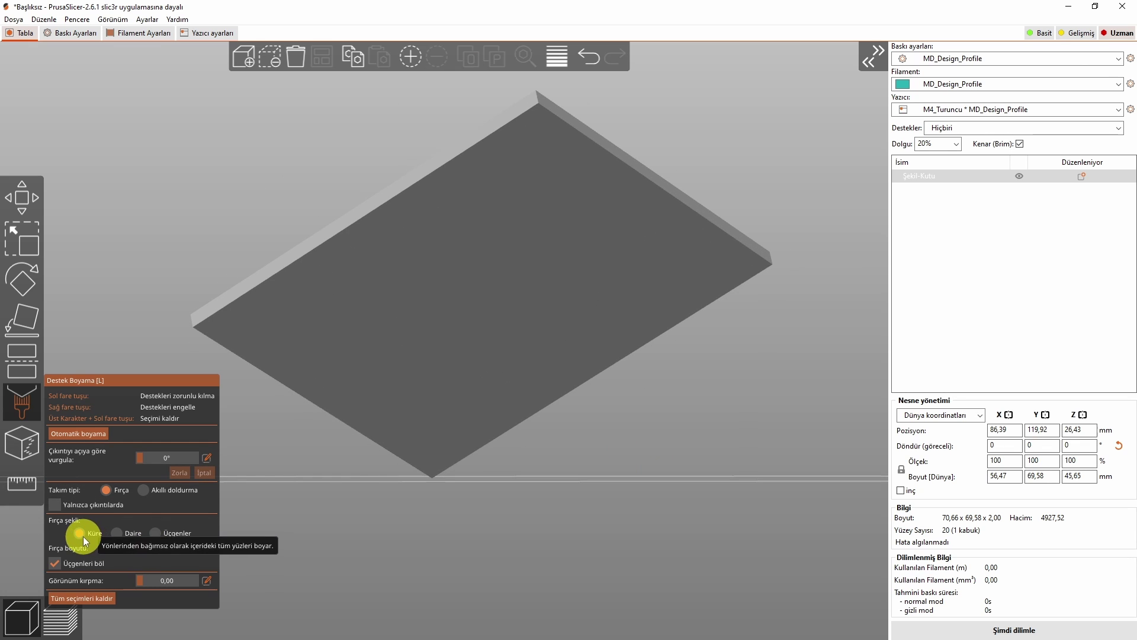
left_click(477, 284)
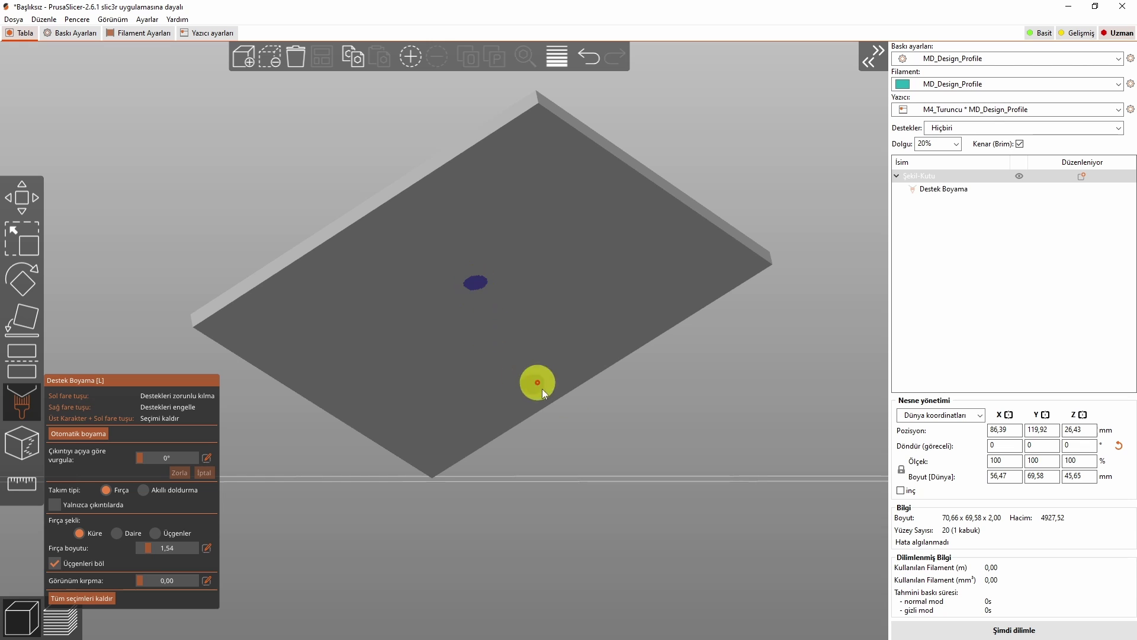
Switch the support brush shape to circle and paint a second enforced-support spot beside the first on the underside.
left_click_drag(654, 441, 653, 414)
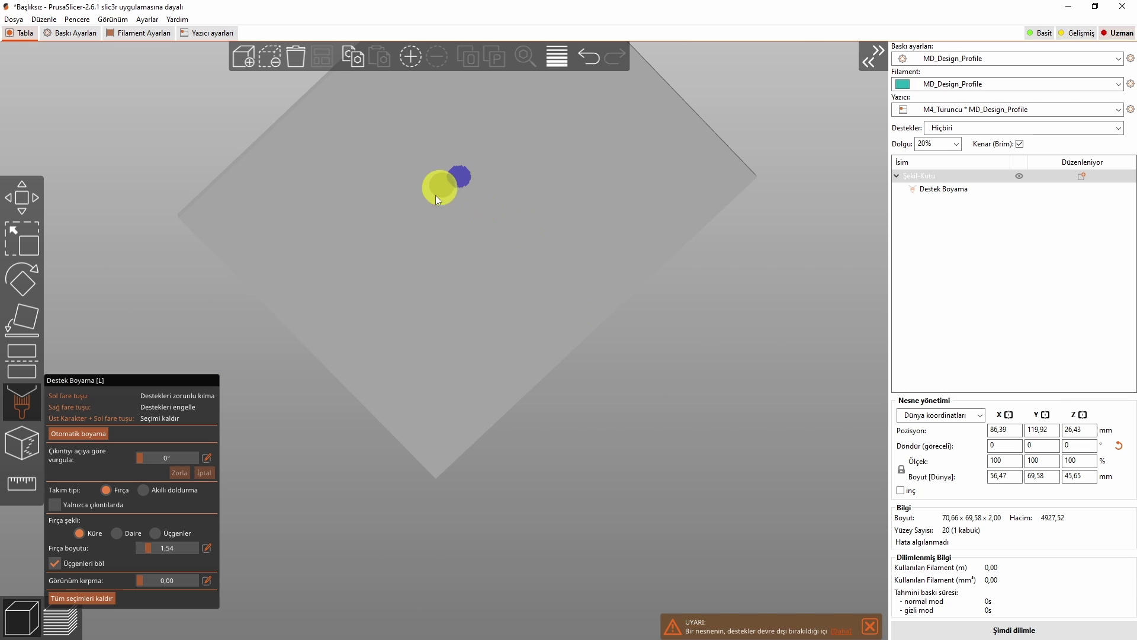
left_click(118, 537)
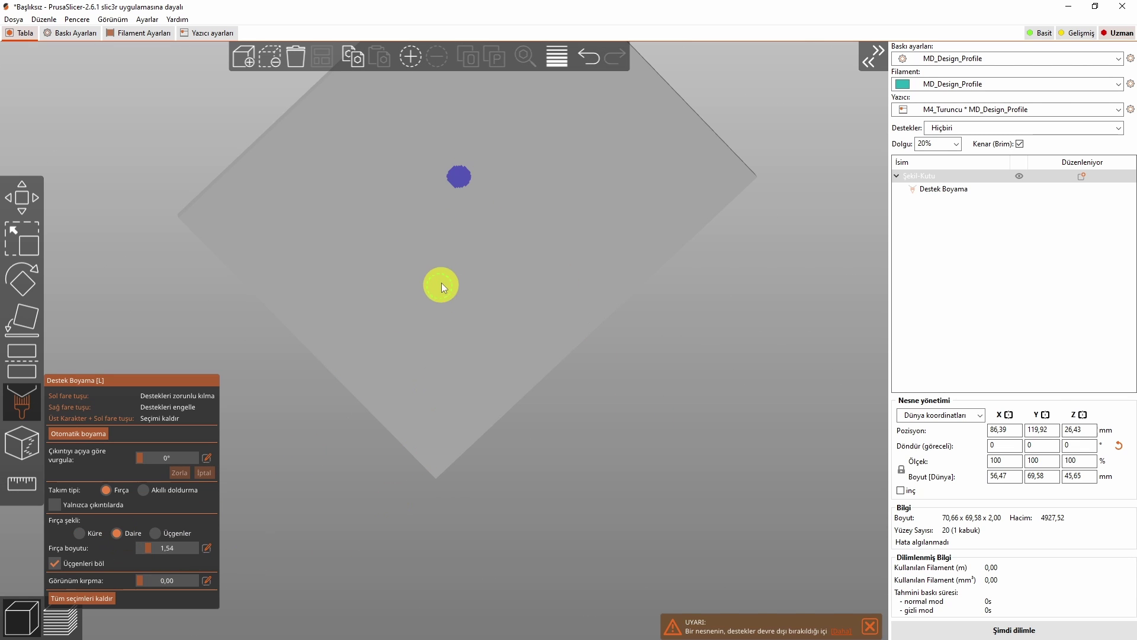
left_click(499, 199)
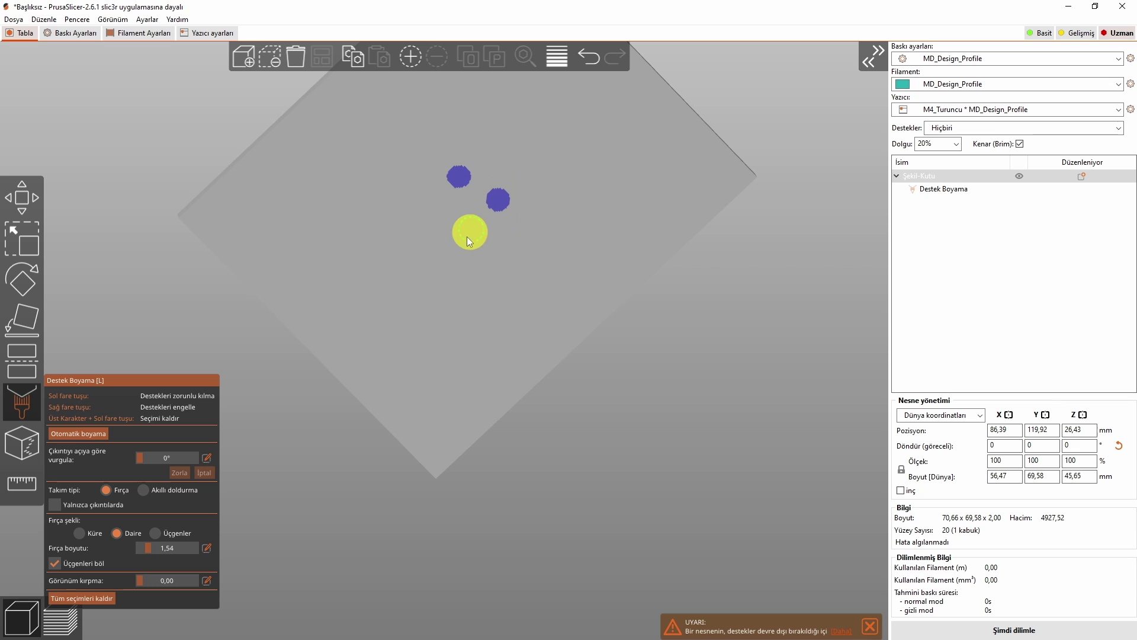
Switch the support brush shape to triangles and paint three enforced-support triangle areas on the underside's left half.
left_click(156, 533)
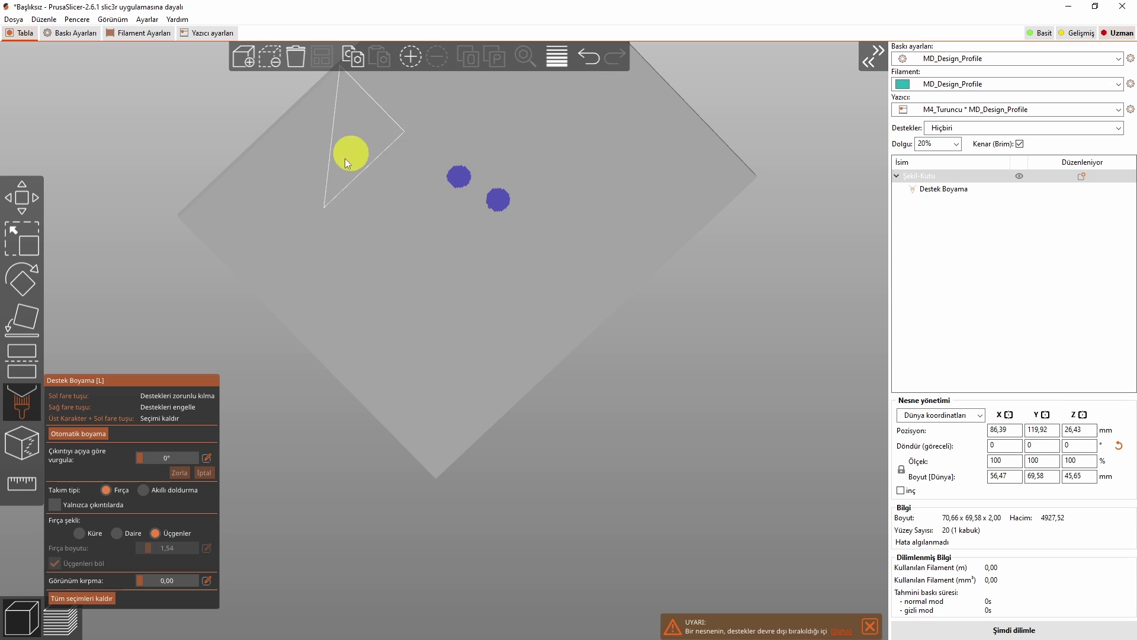
left_click(419, 315)
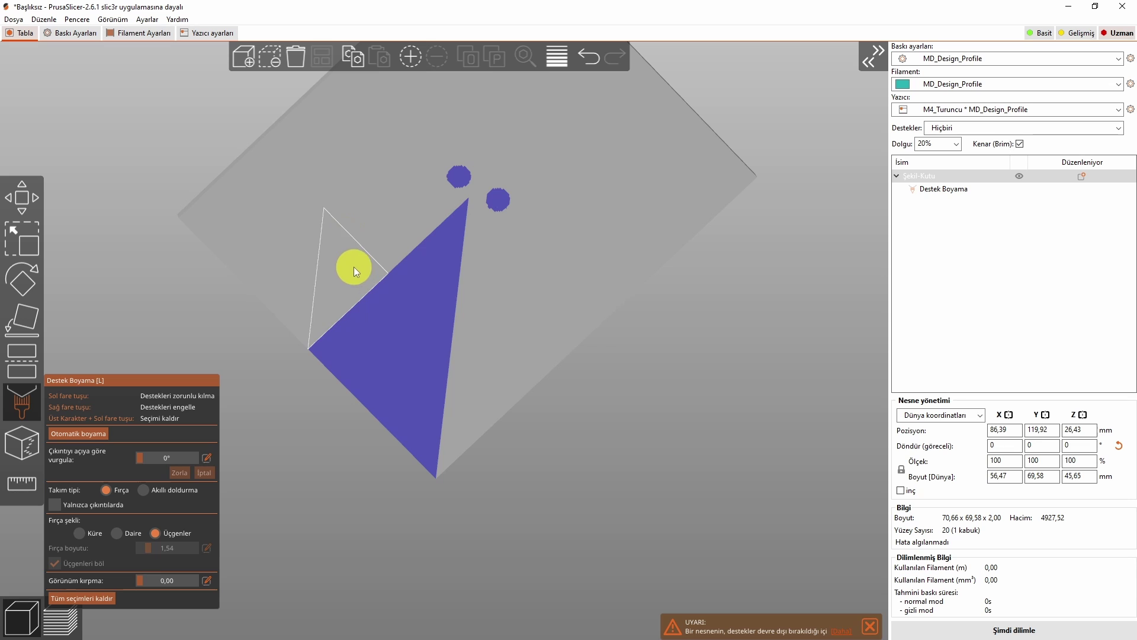
left_click(353, 266)
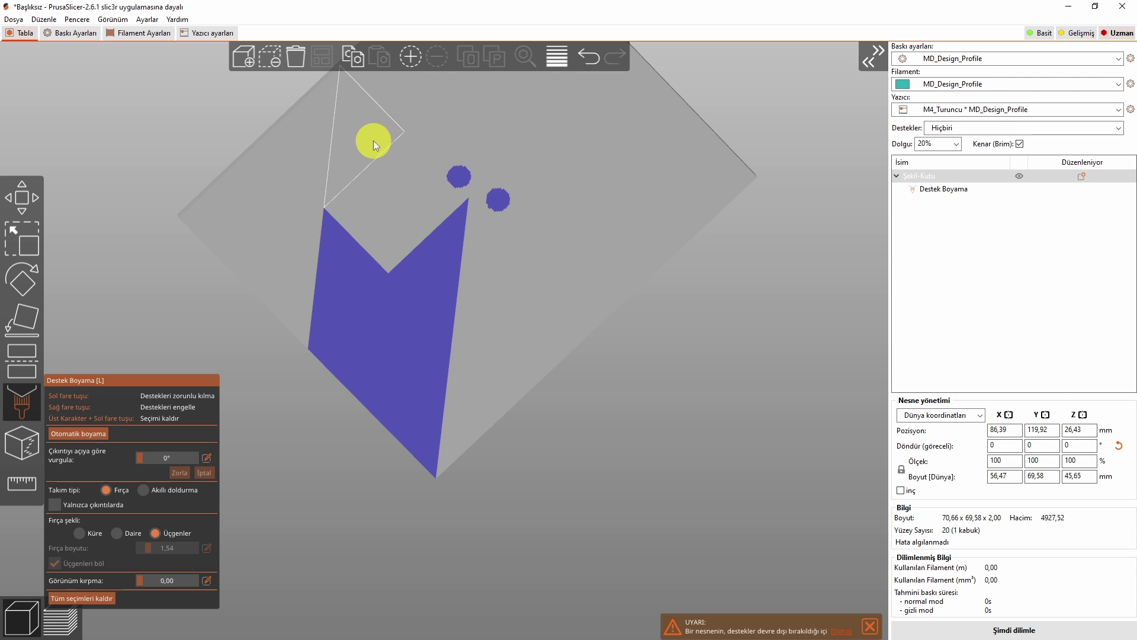
left_click(369, 141)
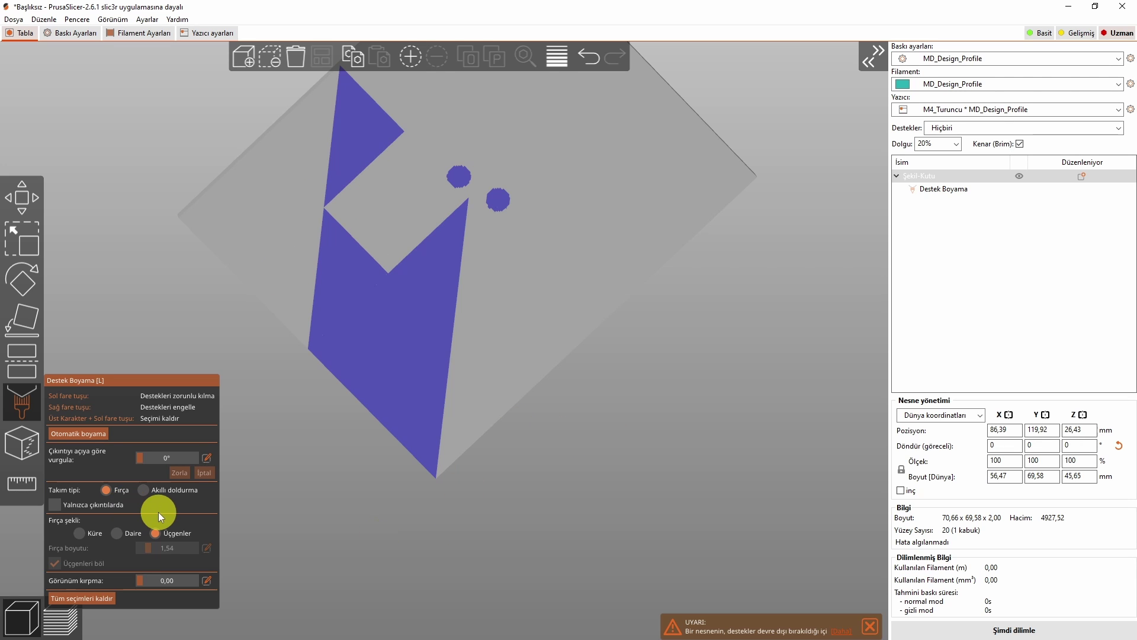
Switch the support brush to sphere at size 0.89 and paint a thin curved enforced-support stroke on the underside's right half.
left_click(79, 535)
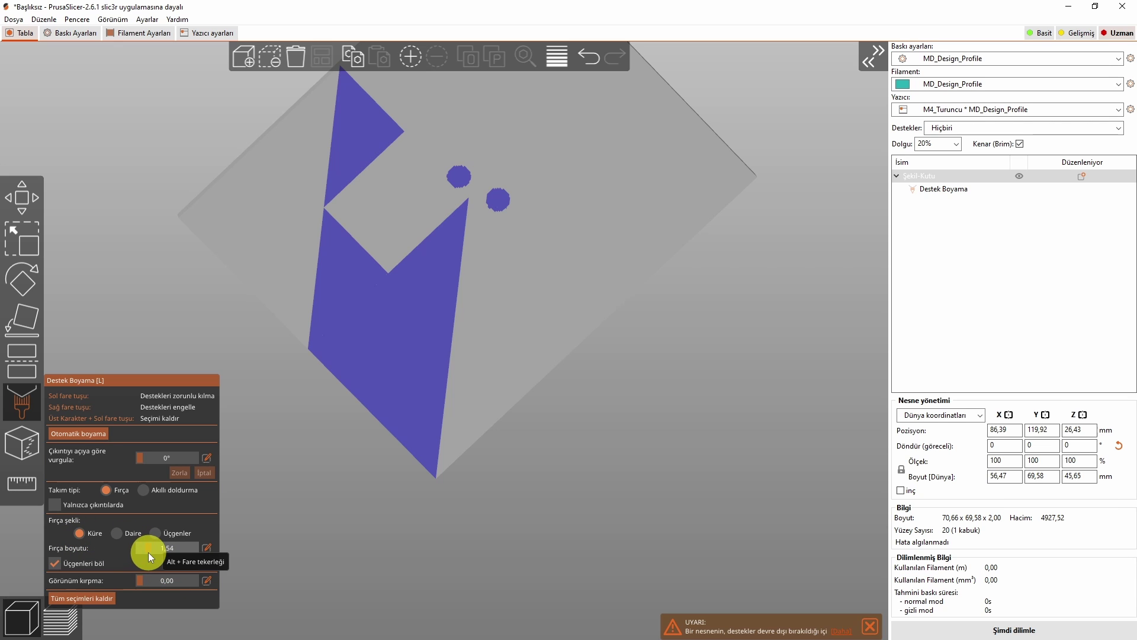
left_click_drag(154, 556, 143, 550)
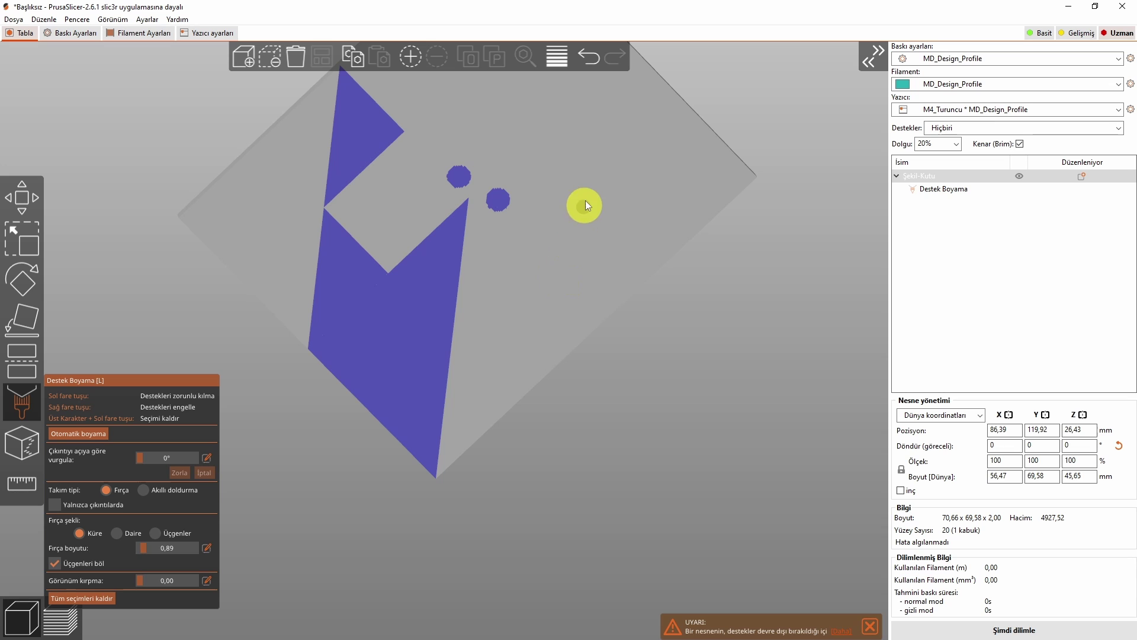
mouse_move(588, 176)
left_mouse_down()
mouse_move(587, 217)
mouse_move(557, 270)
left_mouse_up()
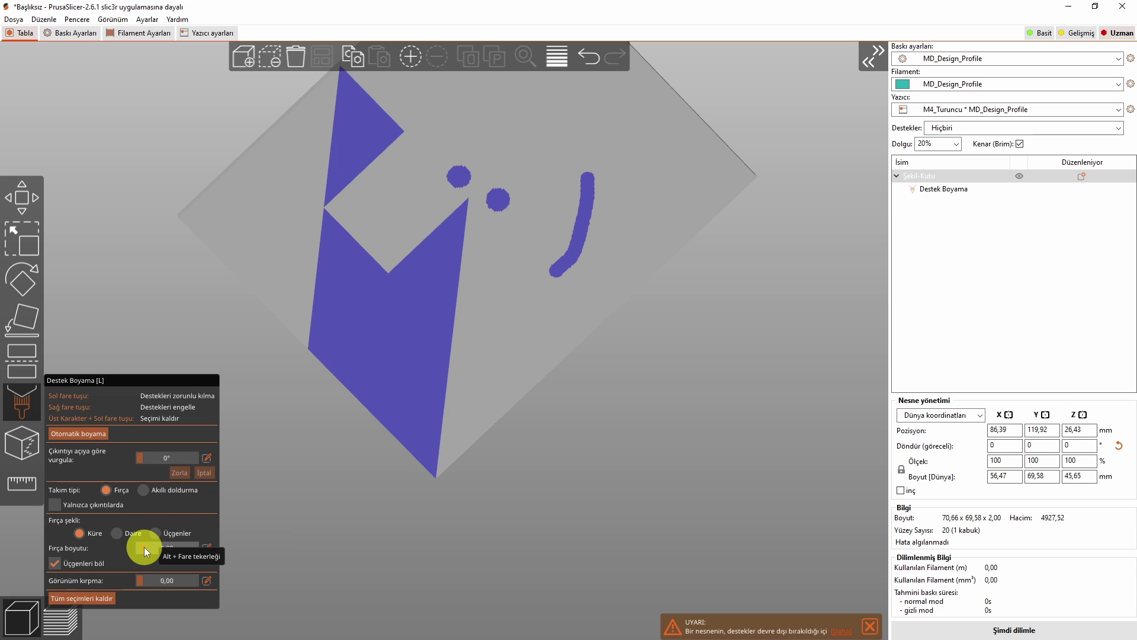
Increase the sphere brush size to 3.91 and paint a broad enforced-support area over most of the underside's right half.
left_click_drag(144, 546, 167, 549)
left_click_drag(645, 137, 654, 170)
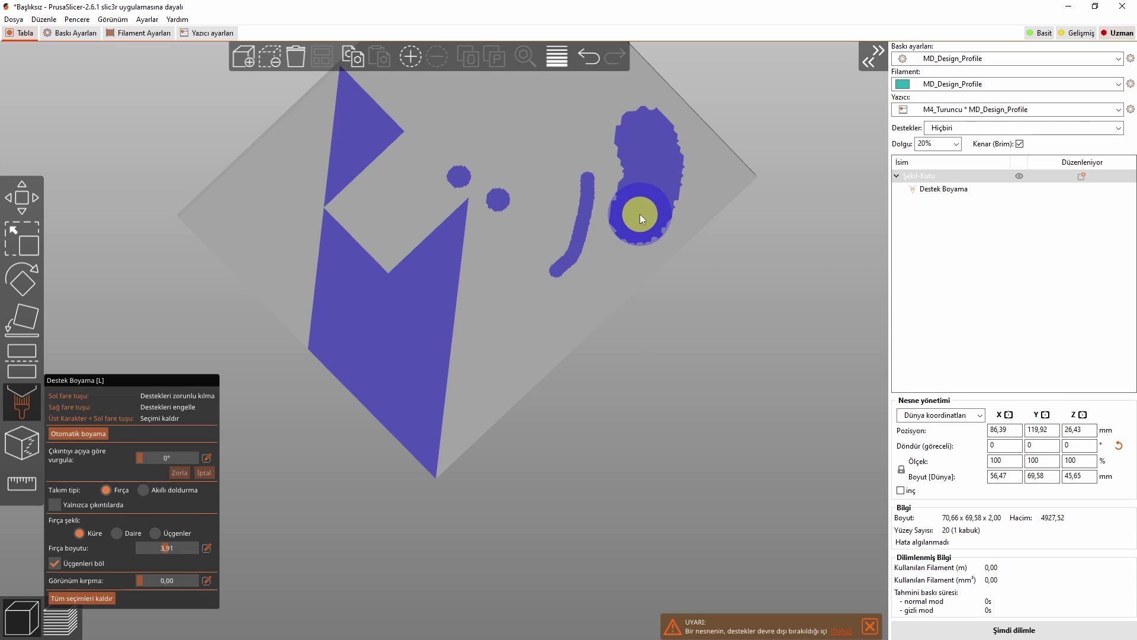
mouse_move(640, 214)
left_mouse_down()
mouse_move(661, 153)
mouse_move(682, 145)
left_mouse_up()
mouse_move(588, 265)
left_mouse_down()
mouse_move(528, 108)
mouse_move(561, 128)
mouse_move(544, 248)
mouse_move(490, 332)
mouse_move(477, 231)
mouse_move(472, 338)
mouse_move(577, 273)
mouse_move(611, 211)
mouse_move(591, 186)
mouse_move(561, 193)
left_mouse_up()
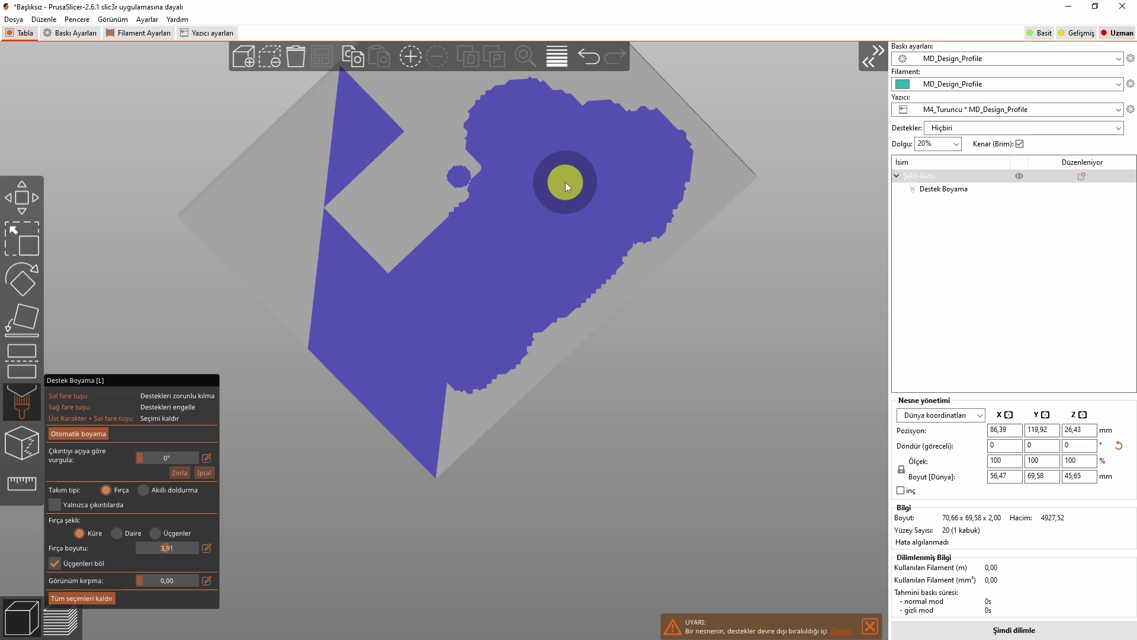
Paint enforced-support spots in the unpainted gap and near the plate's left corner, repaint both as blocked supports and exit support painting.
middle_click_drag(574, 188, 615, 209)
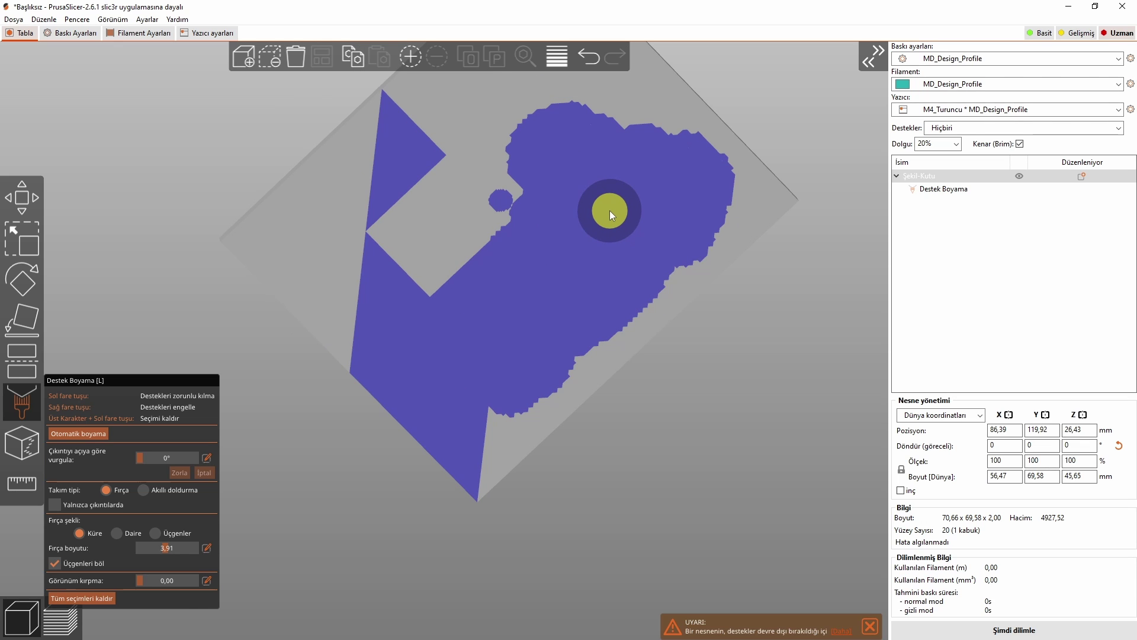
left_click(442, 221)
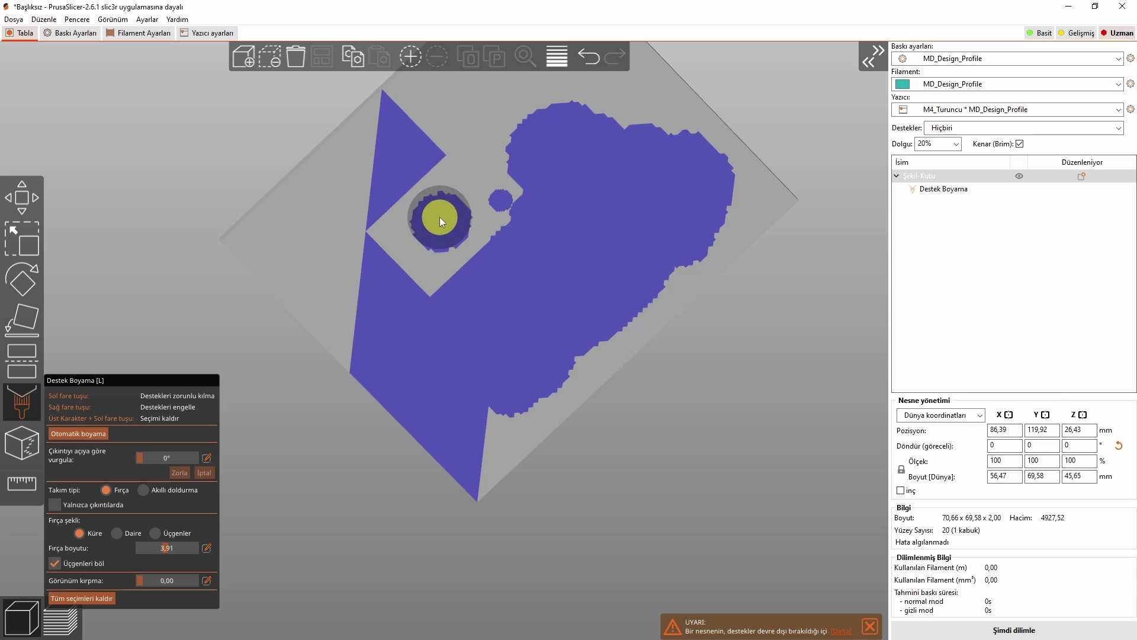
left_click_drag(440, 222, 438, 220)
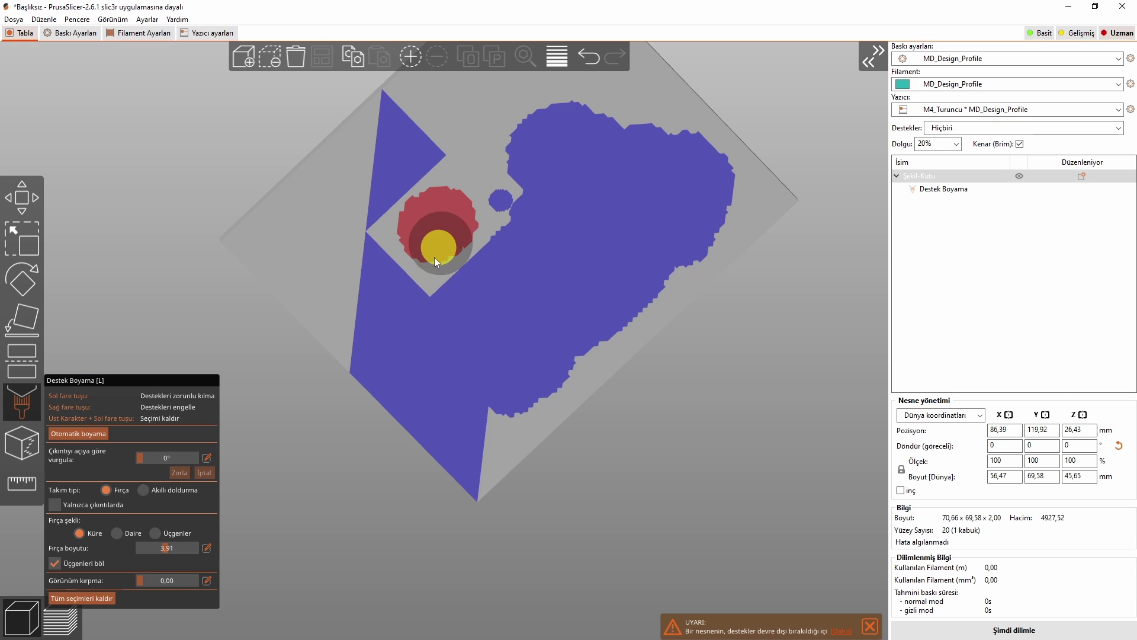
right_click_drag(278, 242, 280, 255)
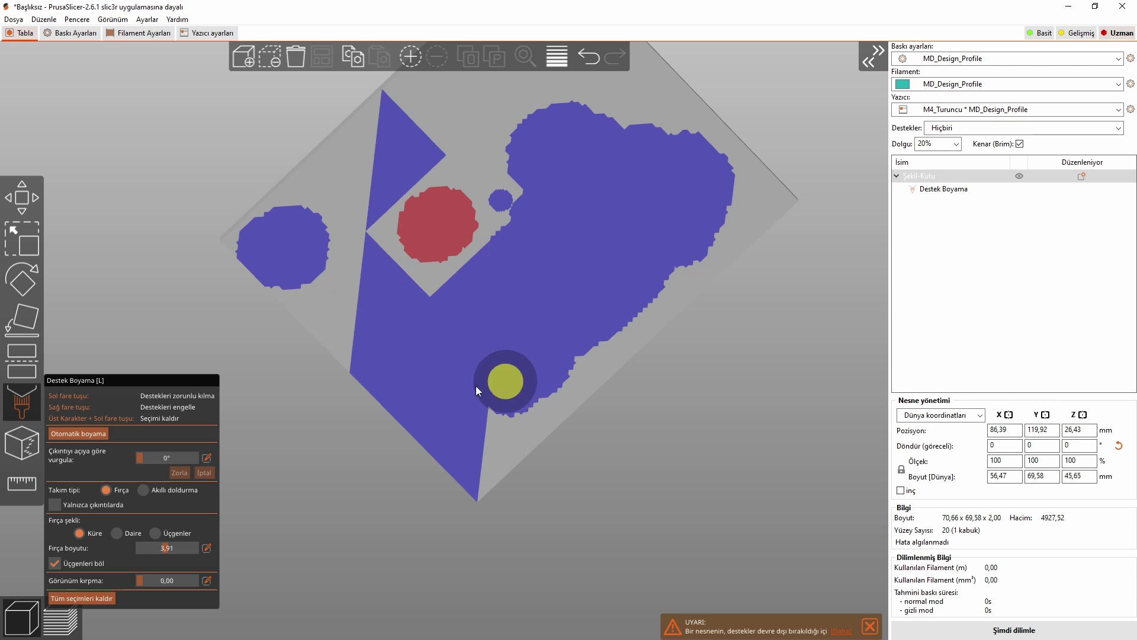
mouse_move(283, 237)
left_mouse_down()
mouse_move(311, 247)
mouse_move(308, 271)
mouse_move(269, 245)
mouse_move(277, 264)
left_mouse_up()
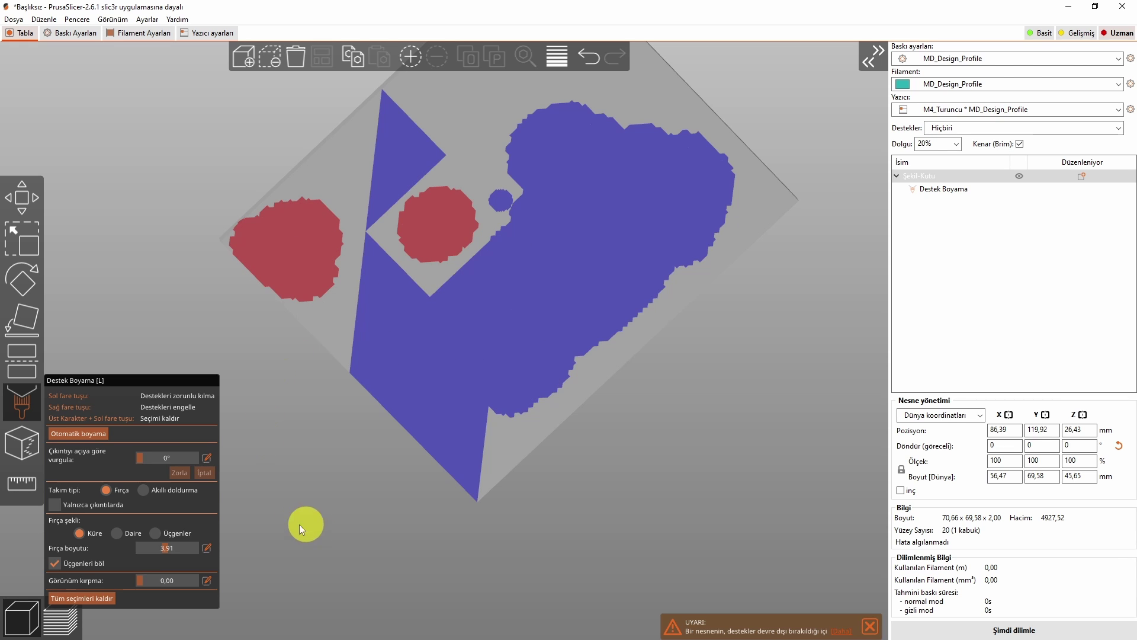
left_click(29, 400)
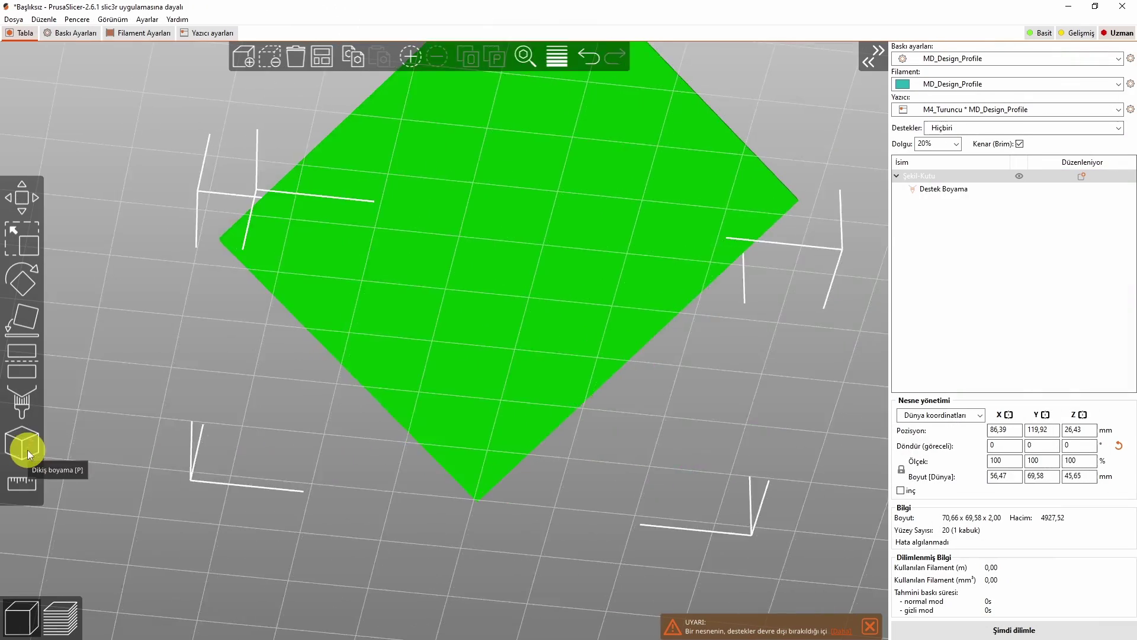
Paint one enforced-seam spot on the plate's lower edge with the sphere brush at size 2.00 and exit seam painting.
left_click(28, 450)
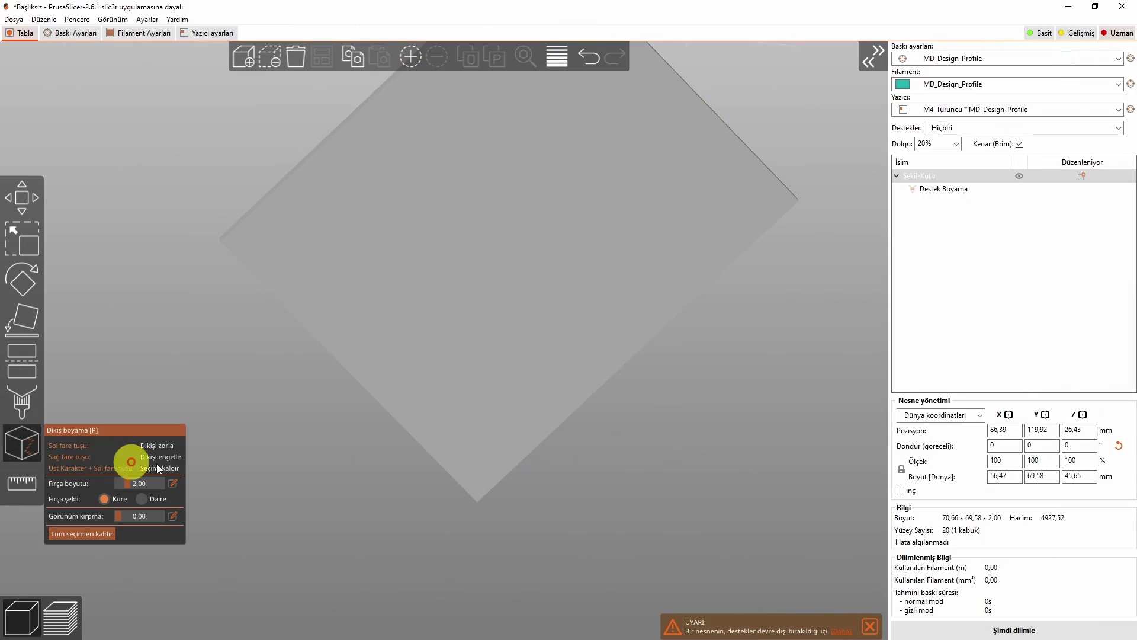
left_click_drag(311, 468, 360, 498)
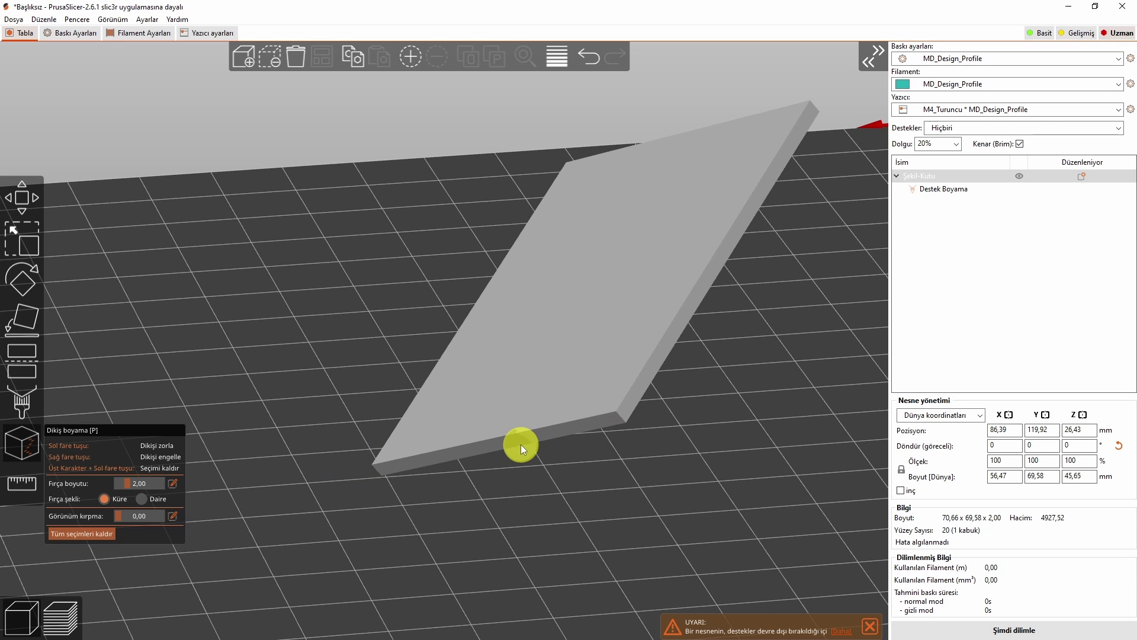
left_click(518, 421)
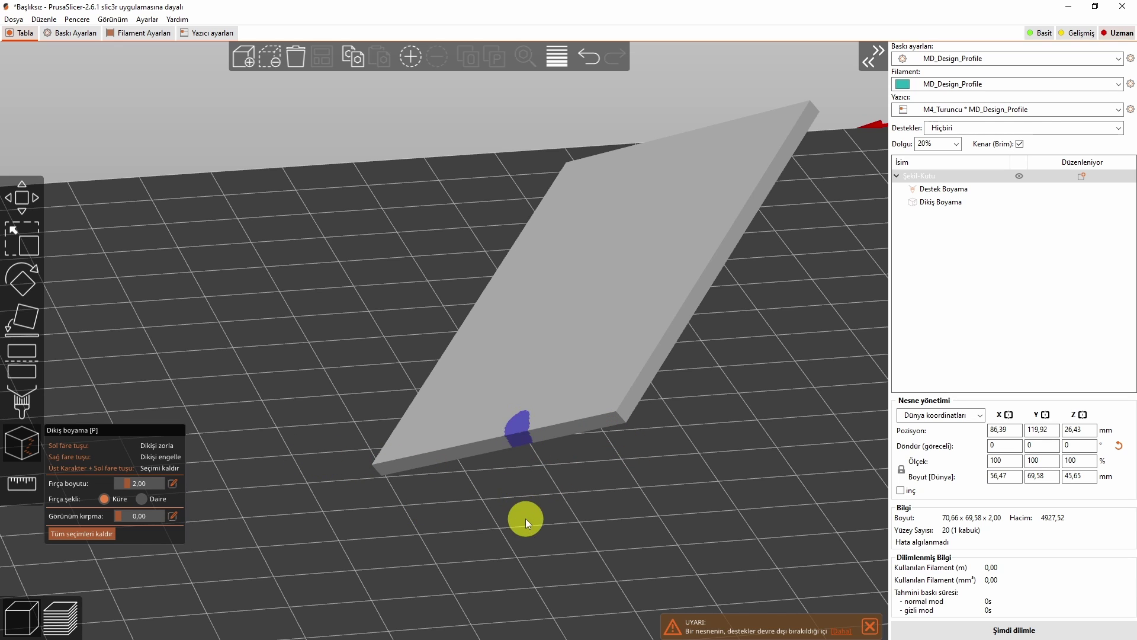
left_click_drag(526, 519, 531, 497)
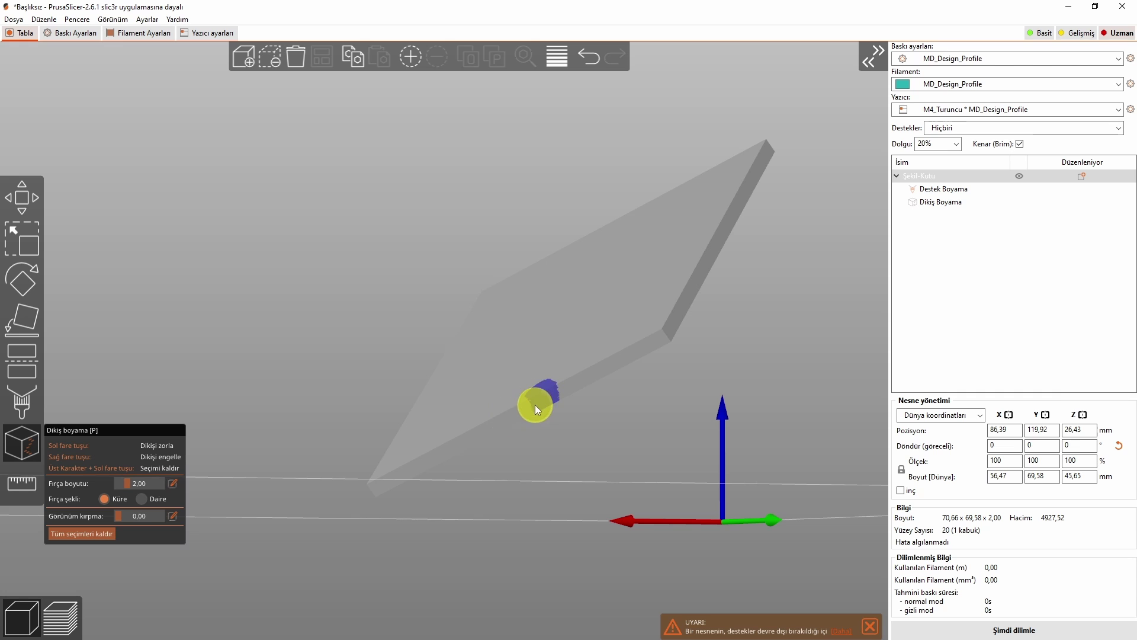
left_click(36, 447)
Measure the distance between the two short thickness edges at the ends of the plate's lower side.
left_click_drag(108, 512, 395, 523)
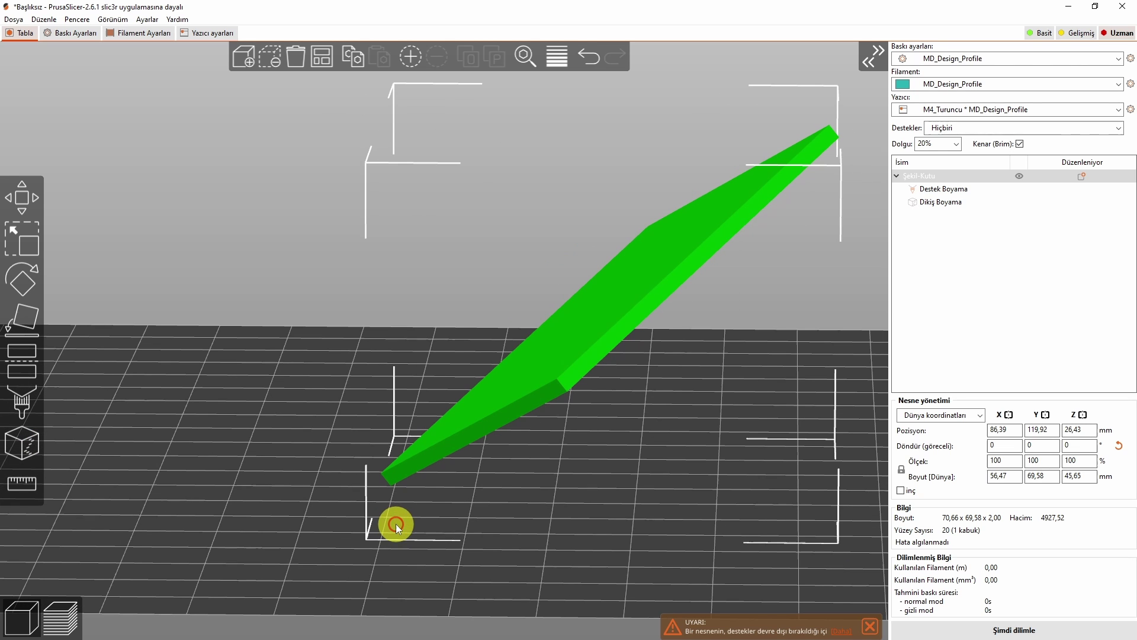
left_click(27, 486)
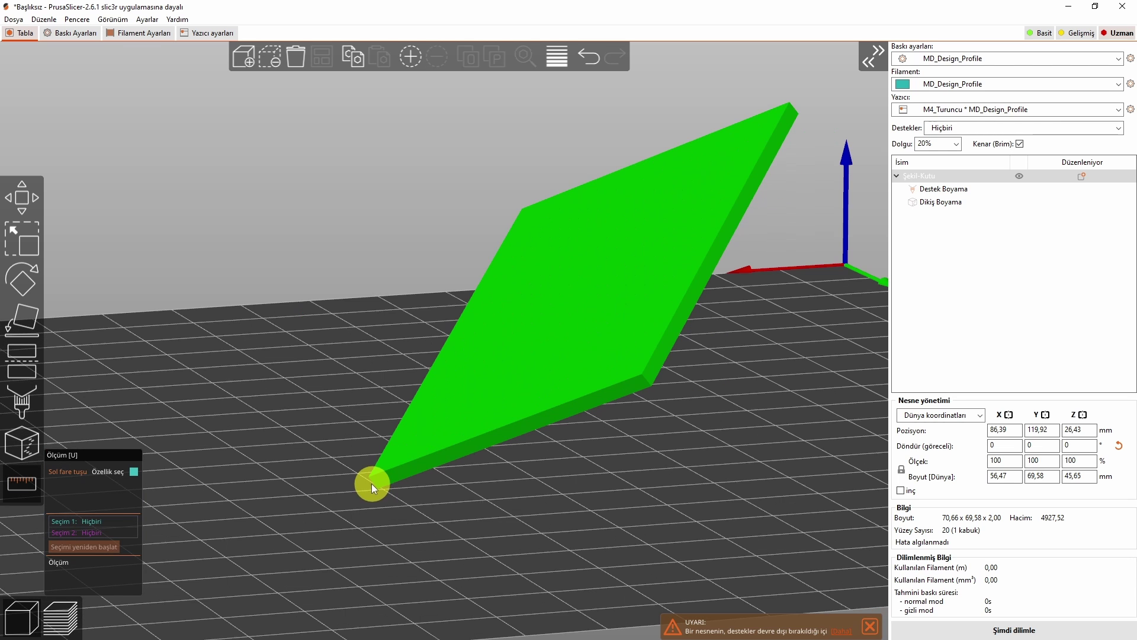
left_click_drag(366, 552, 371, 484)
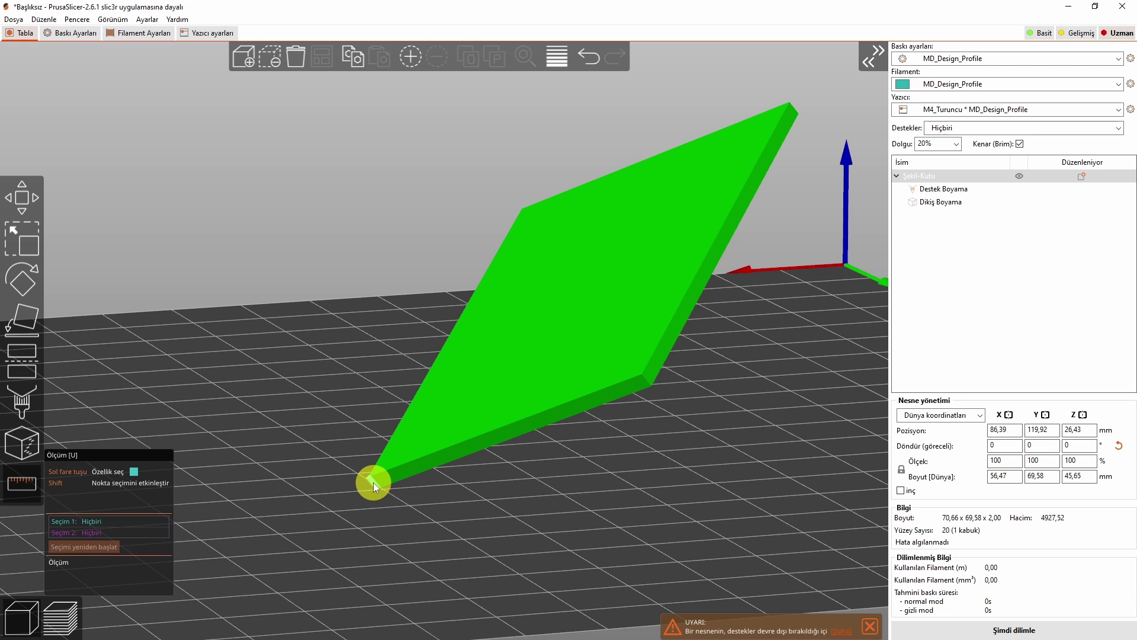
scroll(373, 482, "up", 5)
scroll(454, 195, "down", 5)
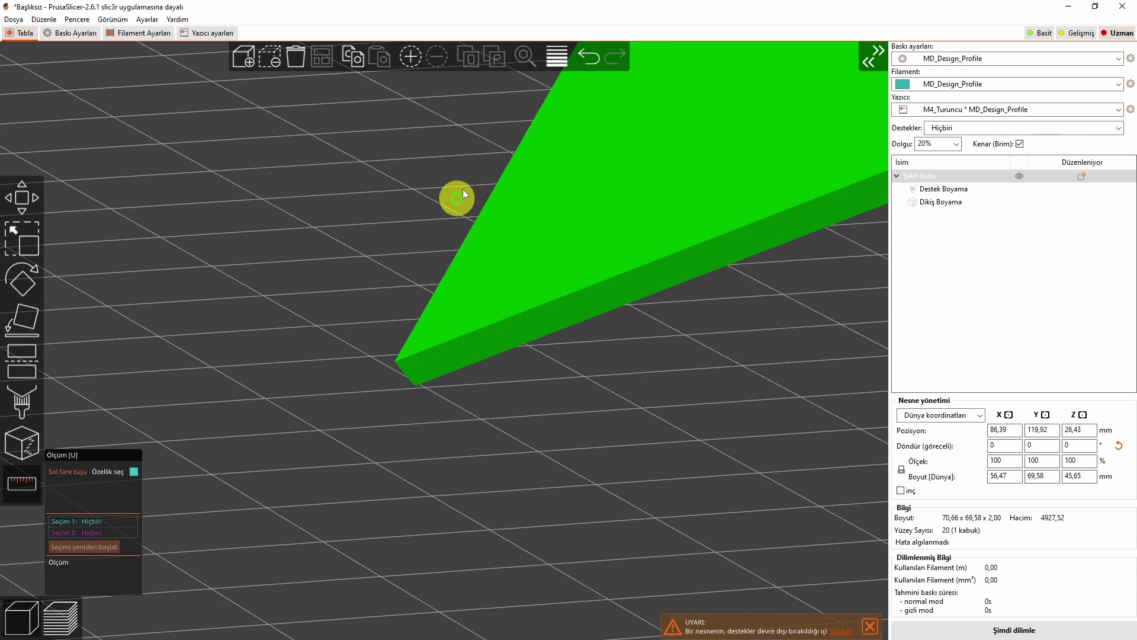
scroll(431, 460, "up", 5)
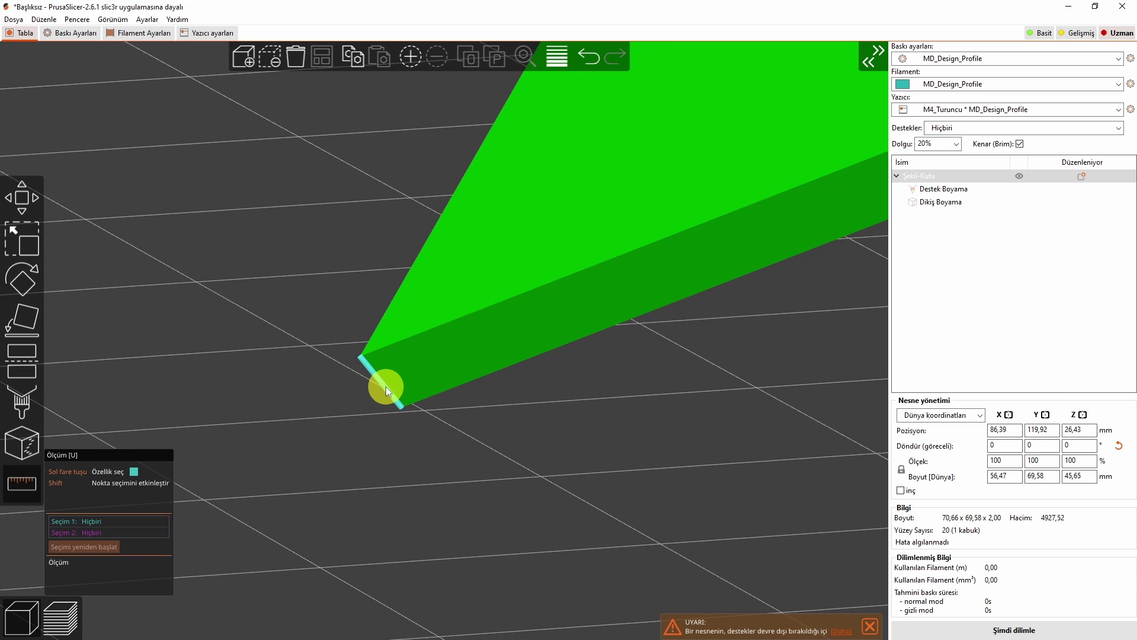
left_click(370, 360)
scroll(652, 420, "down", 2)
scroll(652, 419, "down", 2)
left_click_drag(651, 419, 498, 396)
scroll(512, 359, "up", 5)
scroll(513, 358, "up", 2)
scroll(622, 391, "up", 4)
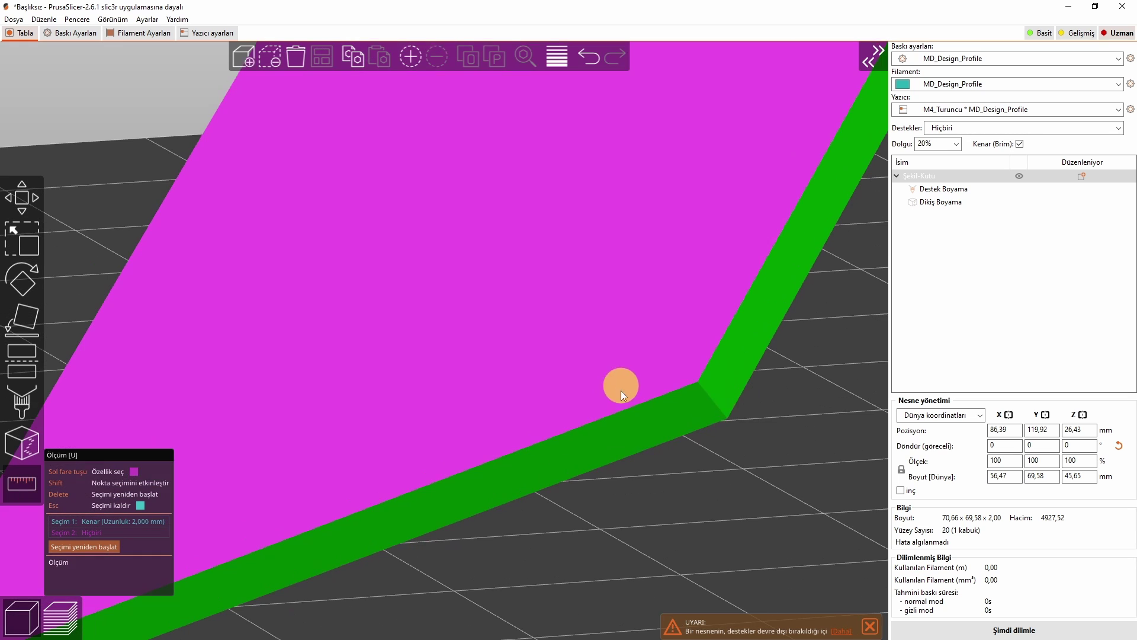
left_click(717, 404)
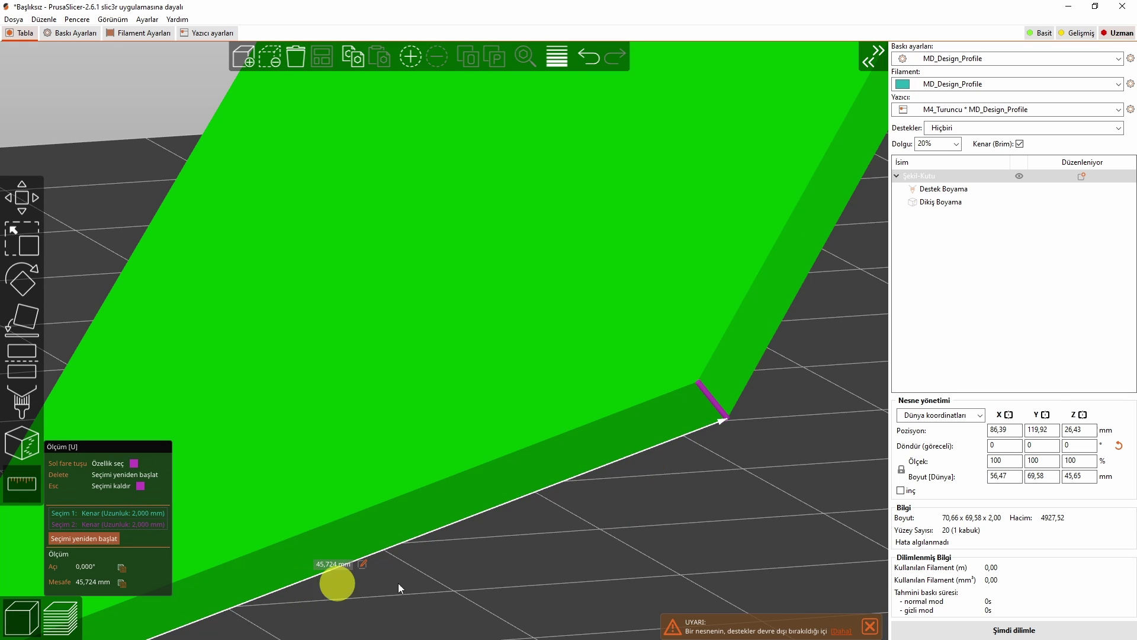
left_click_drag(687, 445, 456, 502)
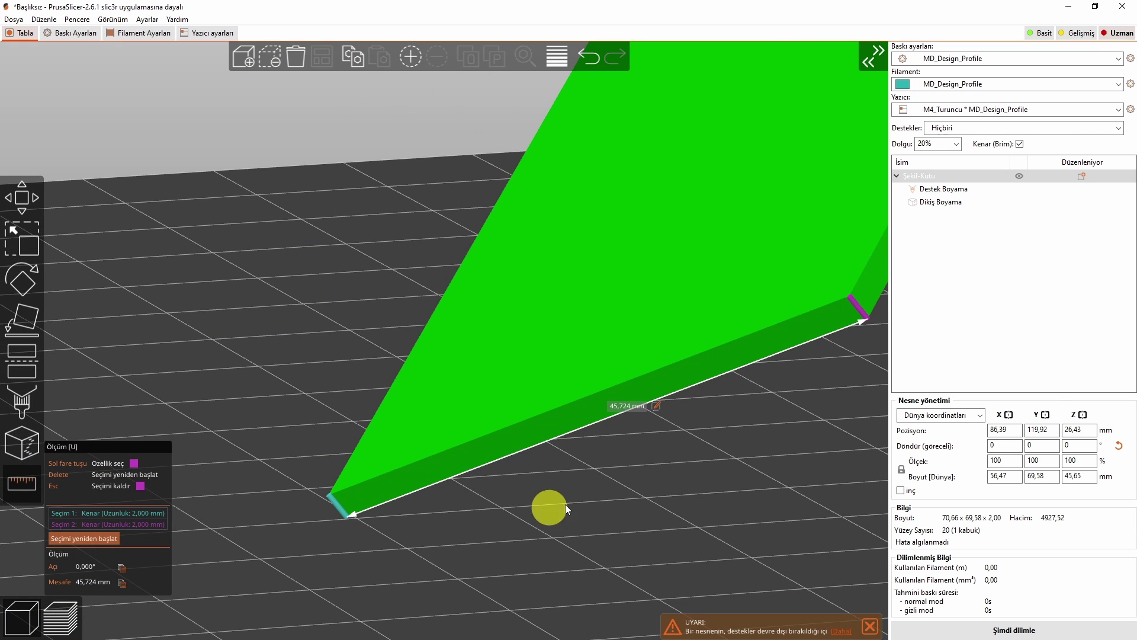
left_click_drag(557, 505, 697, 477)
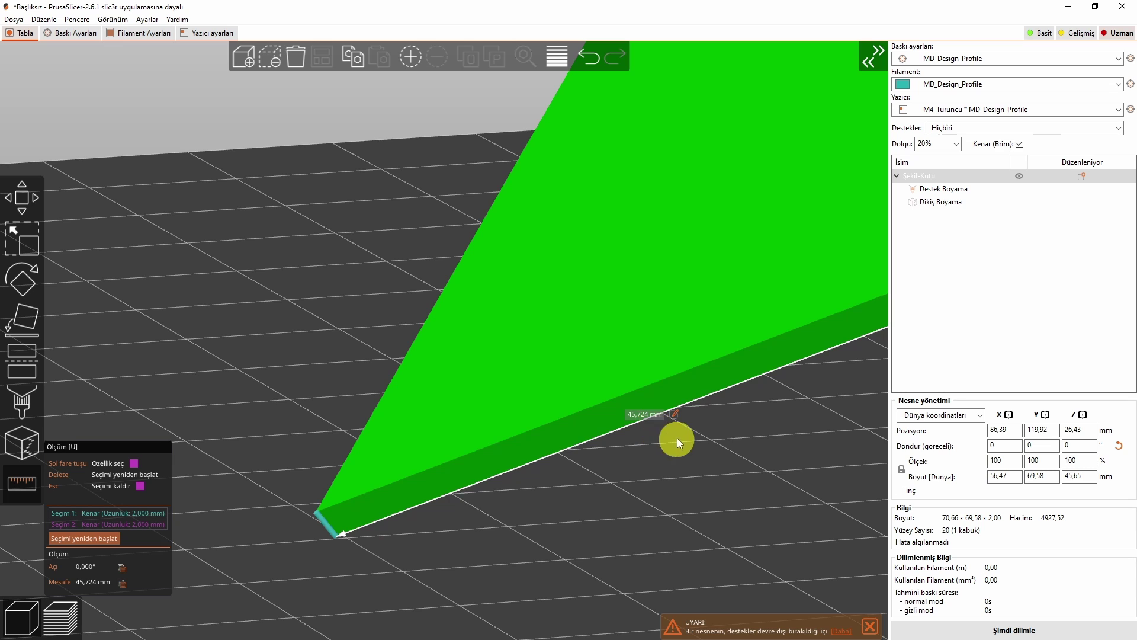
Scale the plate by setting the measured distance between the two short edges to 40 mm.
left_click(675, 414)
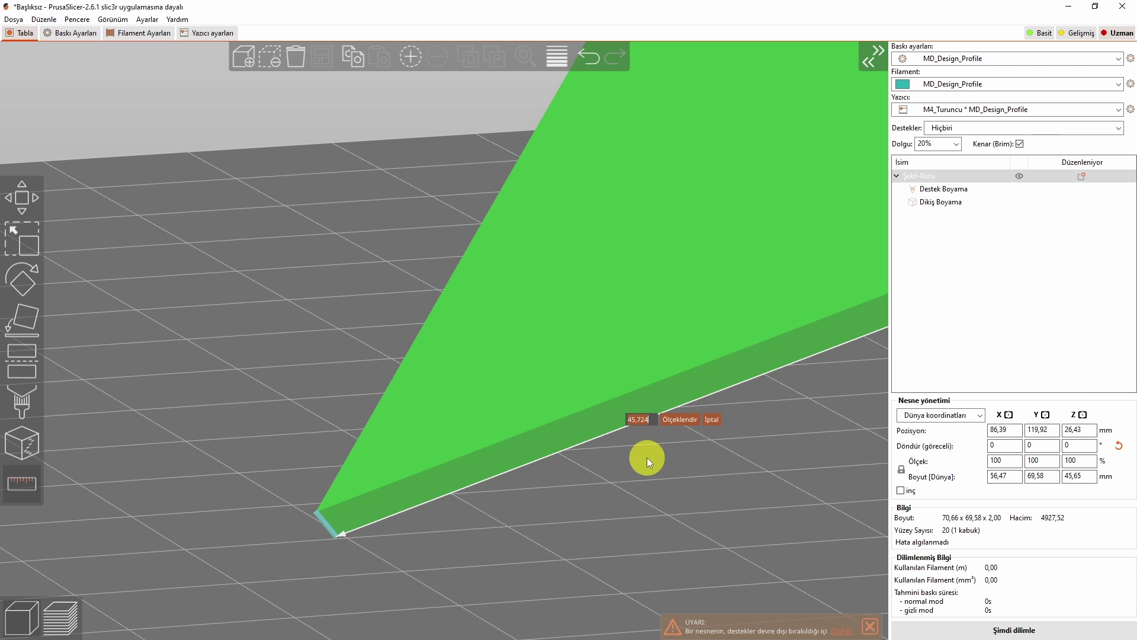
type("40")
key("Return")
scroll(687, 493, "down", 5)
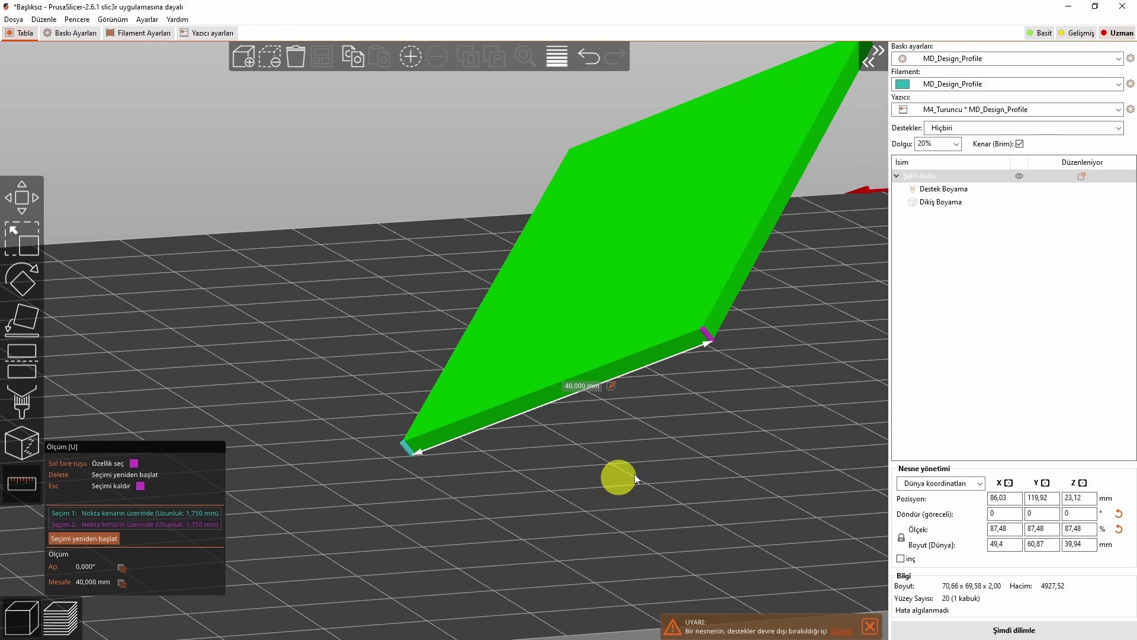
Restart the measurement selection with the two corners of the plate's upward-sloping right side and scale the plate so their distance is 45 mm.
left_click(93, 540)
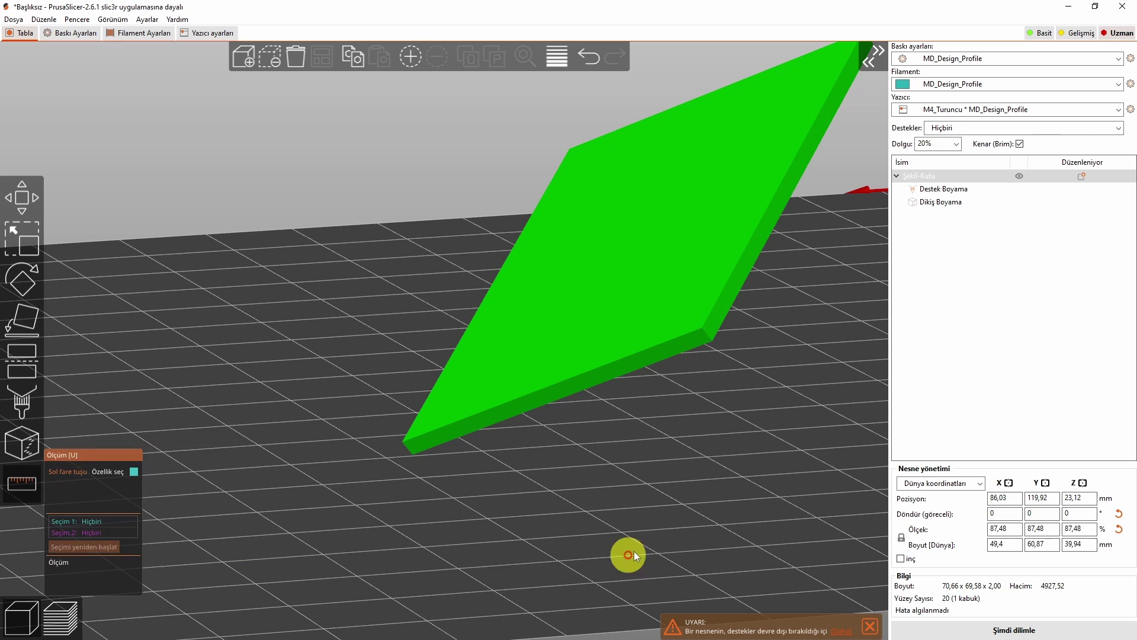
left_click_drag(634, 551, 641, 512)
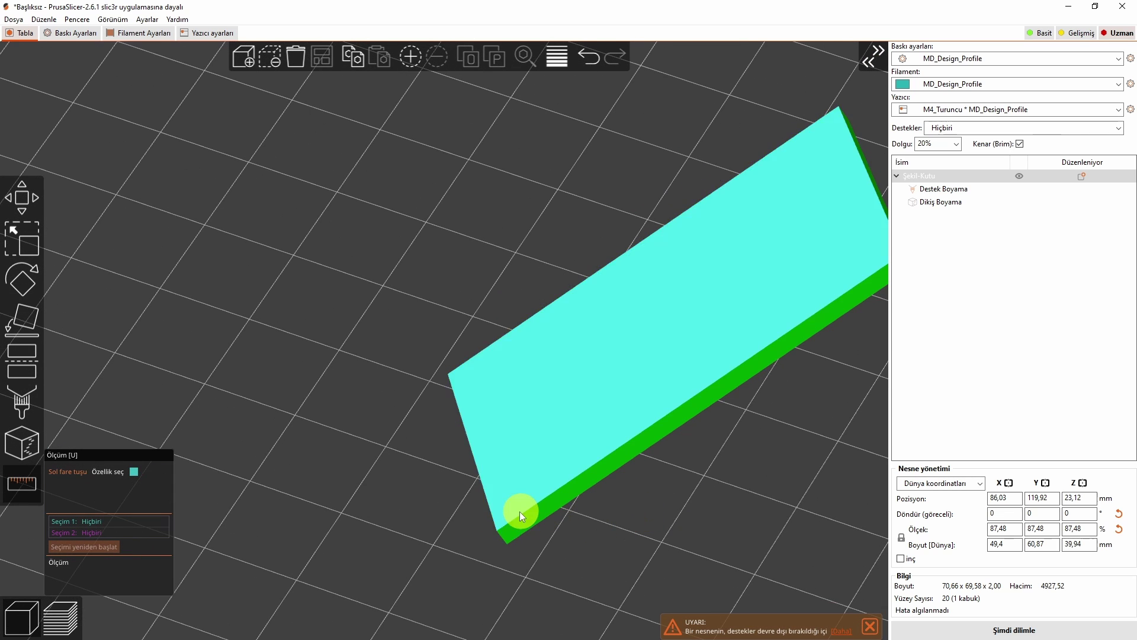
left_click(498, 529)
scroll(789, 413, "down", 3)
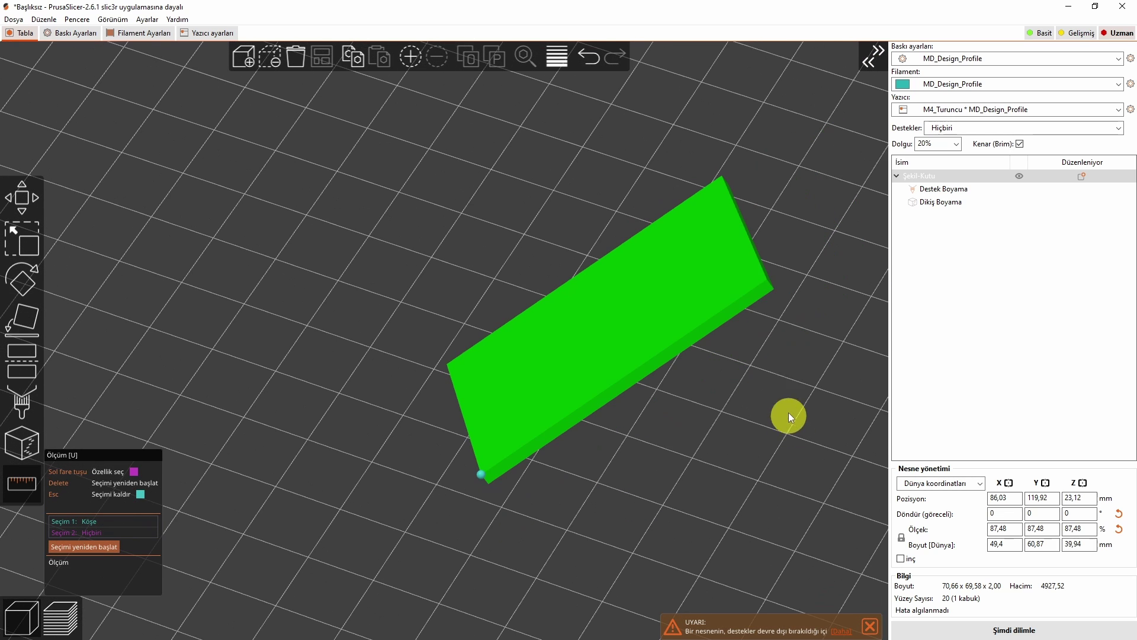
left_click(767, 281)
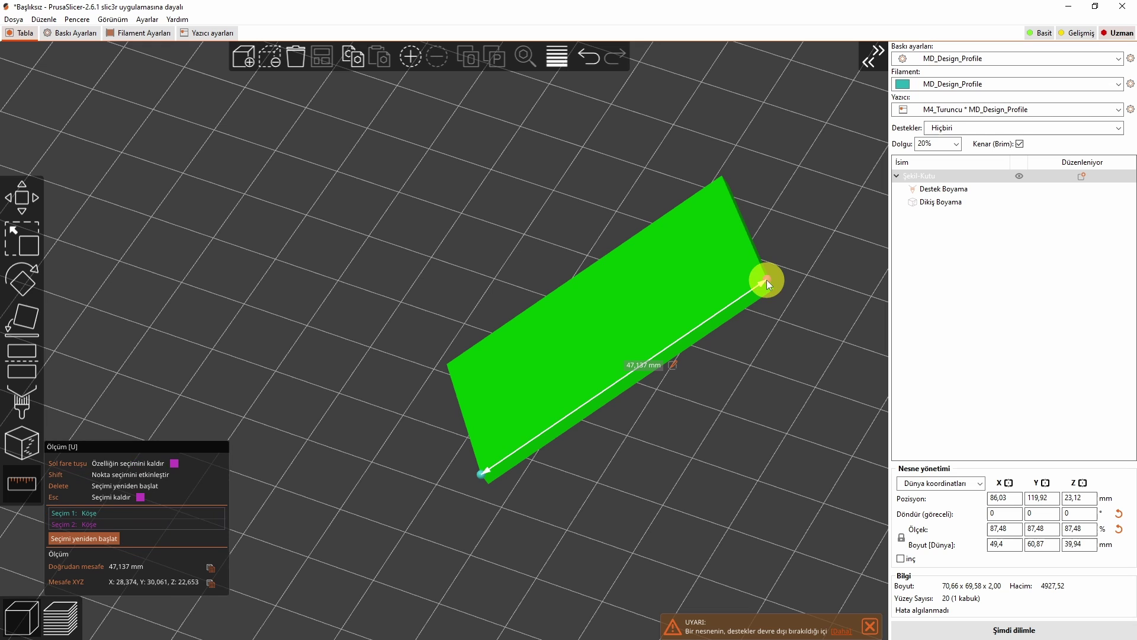
left_click(675, 366)
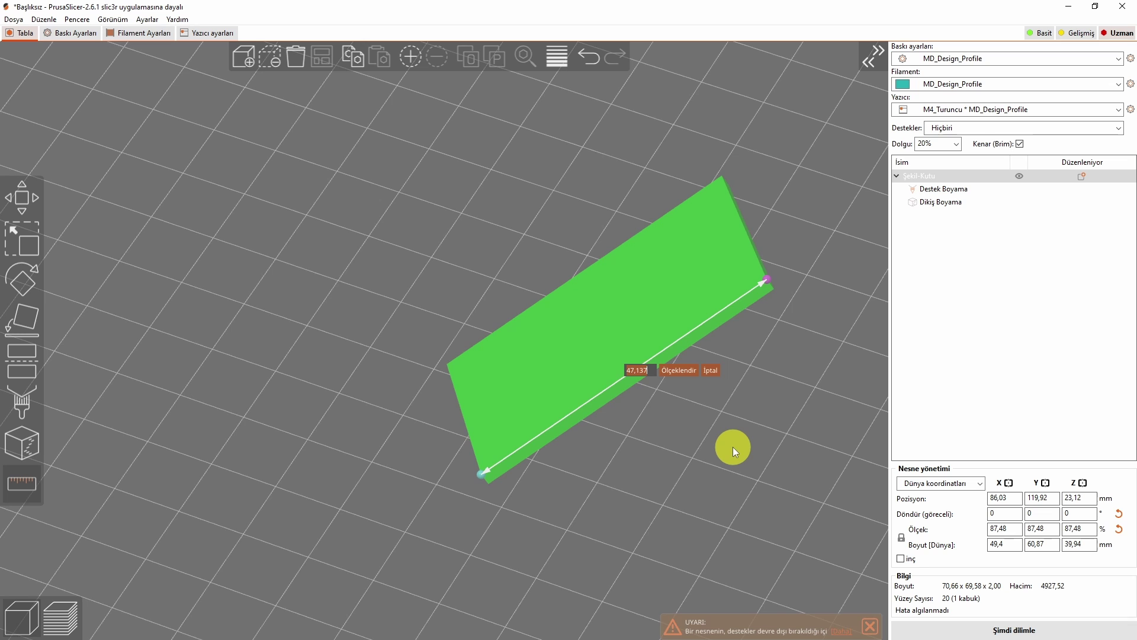
type("45")
left_click(687, 371)
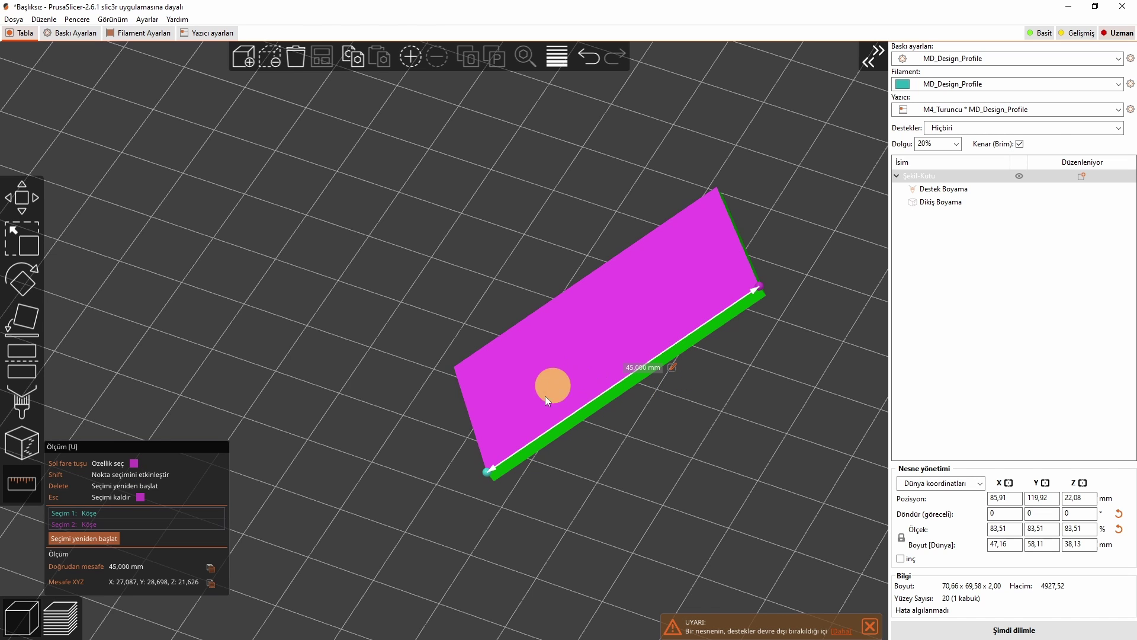
left_click_drag(683, 503, 13, 489)
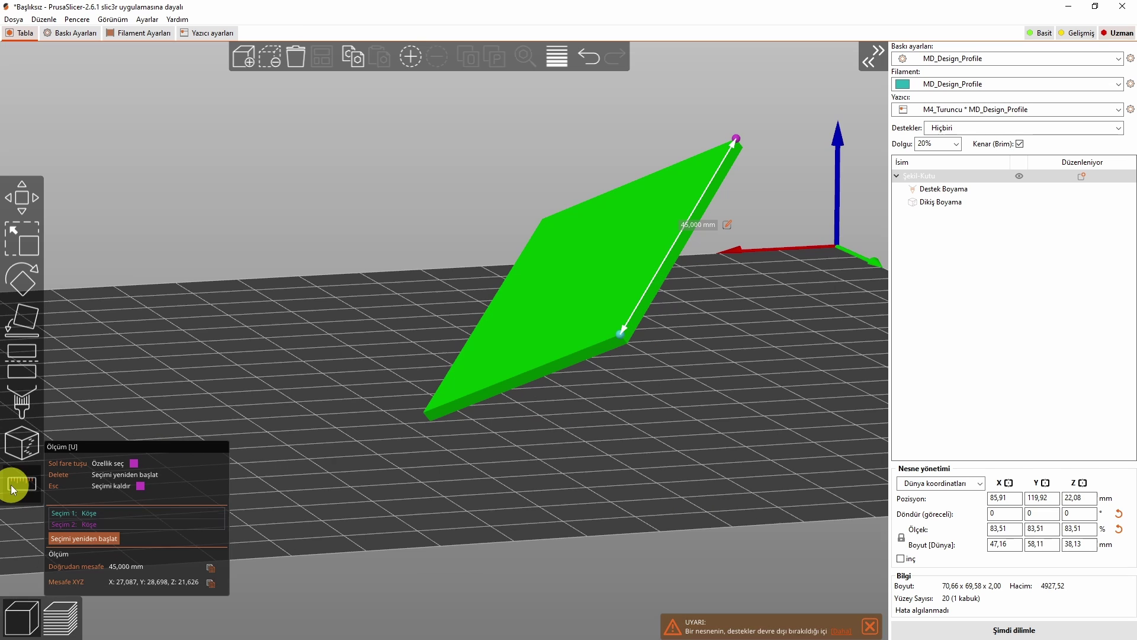